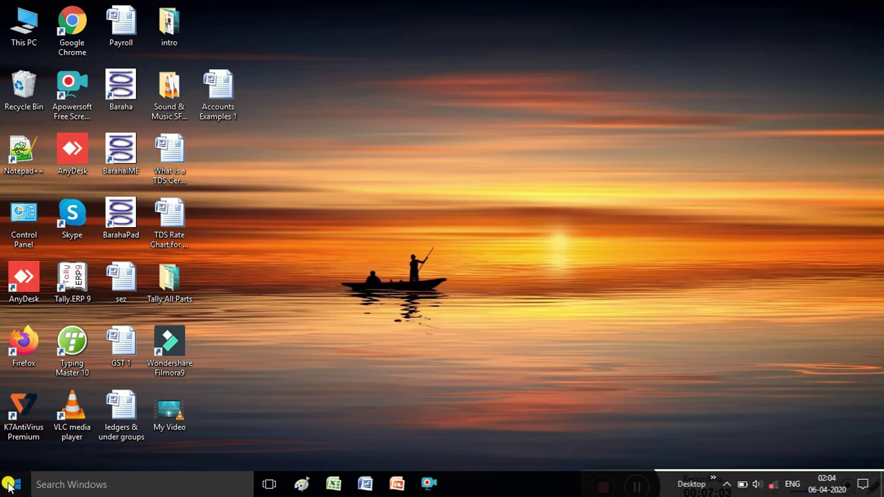
# Launch Microsoft Office Word 2007 from the Microsoft Office program group with a blank document
pyautogui.click(9, 487)
pyautogui.click(193, 467)
pyautogui.moveTo(193, 467); pyautogui.dragTo(193, 467)
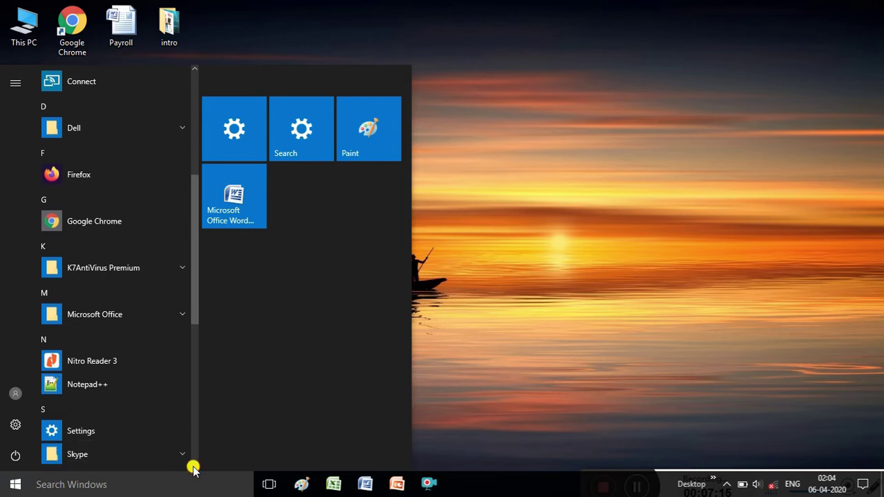
pyautogui.click(175, 313)
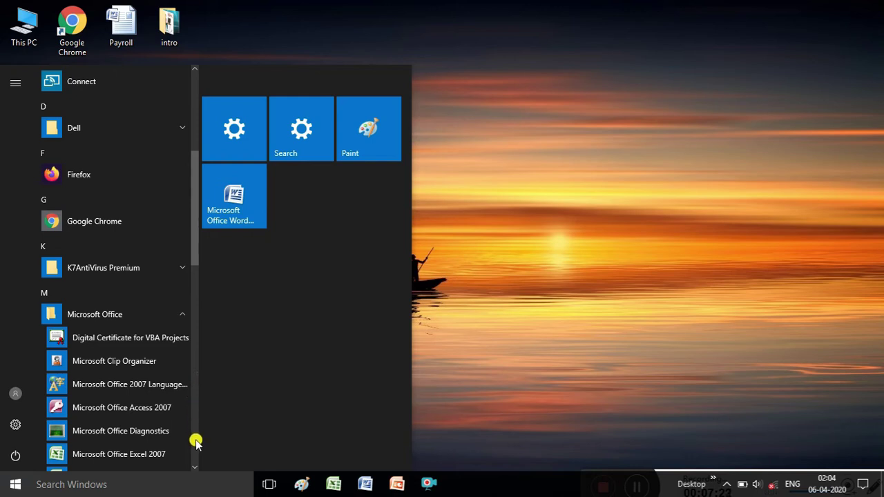
pyautogui.scroll(-3, 195, 468)
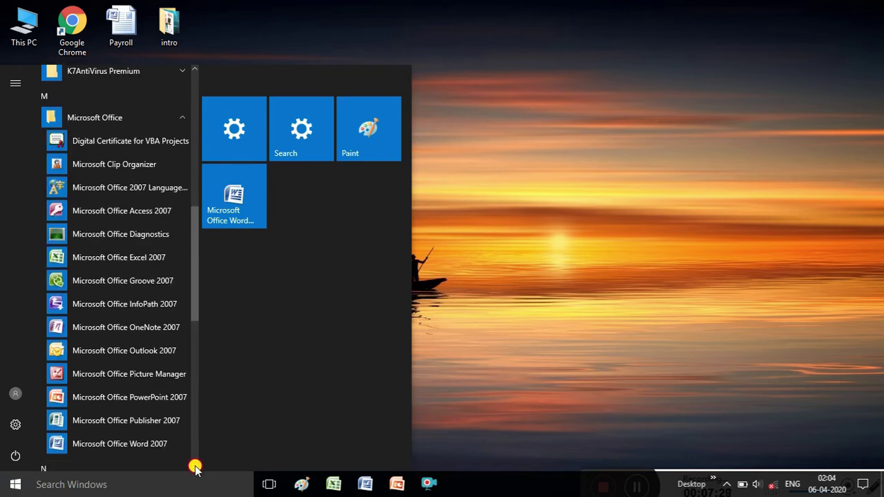
pyautogui.click(118, 433)
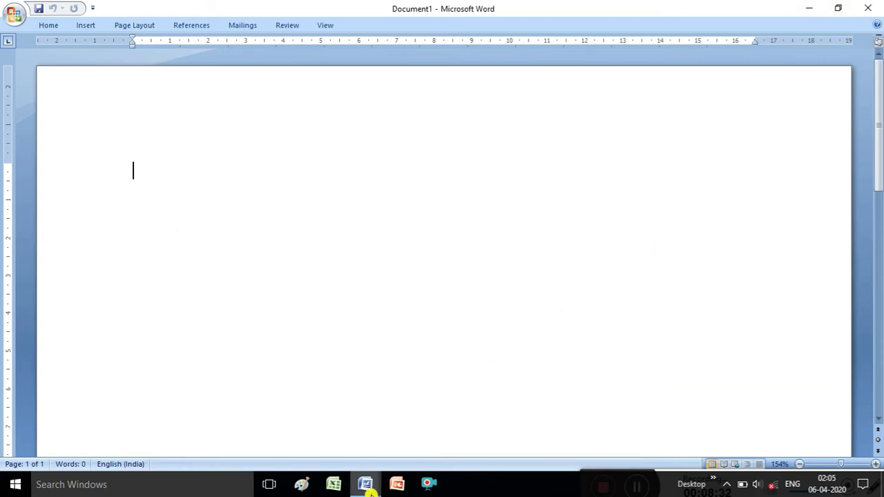
pyautogui.moveTo(370, 487)
pyautogui.click(328, 438)
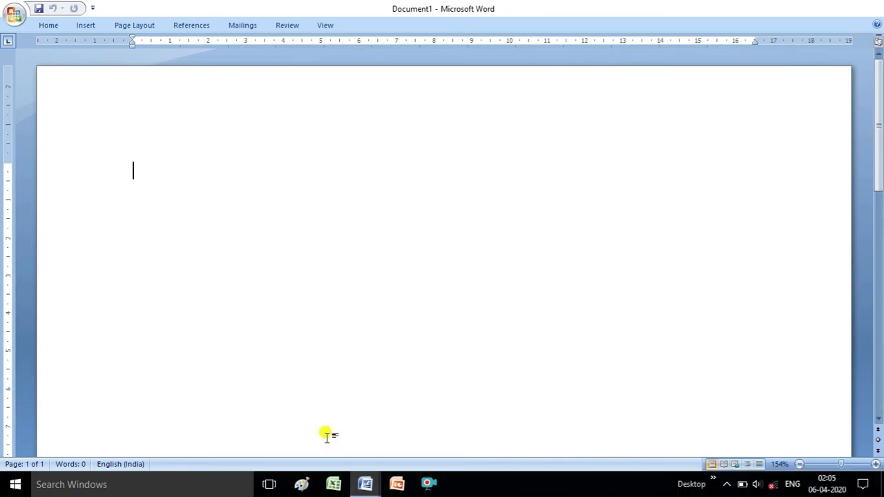
# Shrink the Word window, maximize it again, leave it for the desktop and bring the blank document back up
pyautogui.click(836, 7)
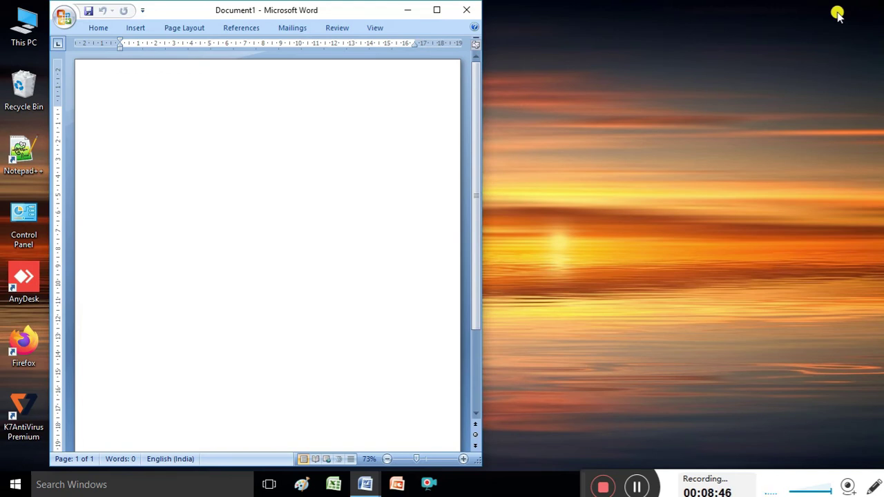
pyautogui.click(442, 11)
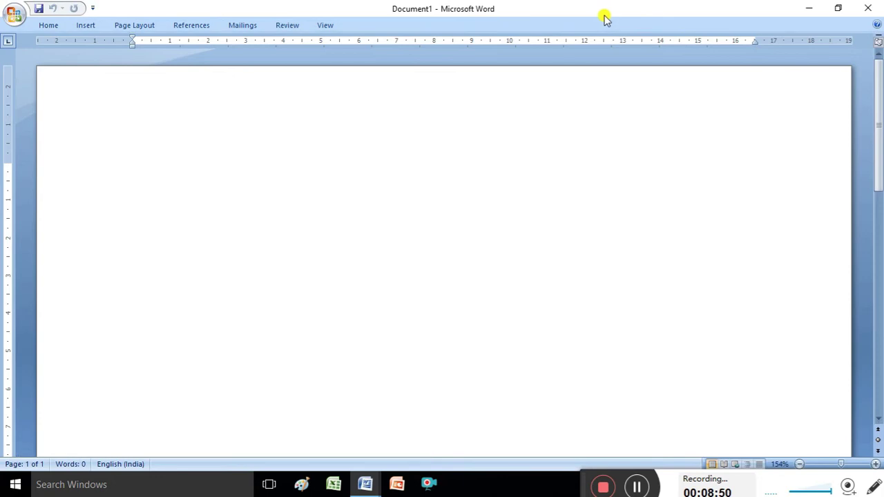
pyautogui.click(870, 12)
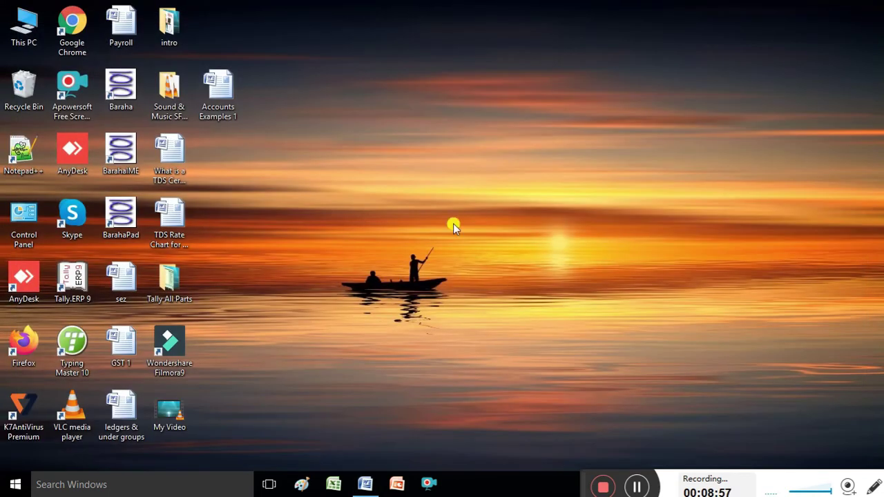
pyautogui.click(365, 483)
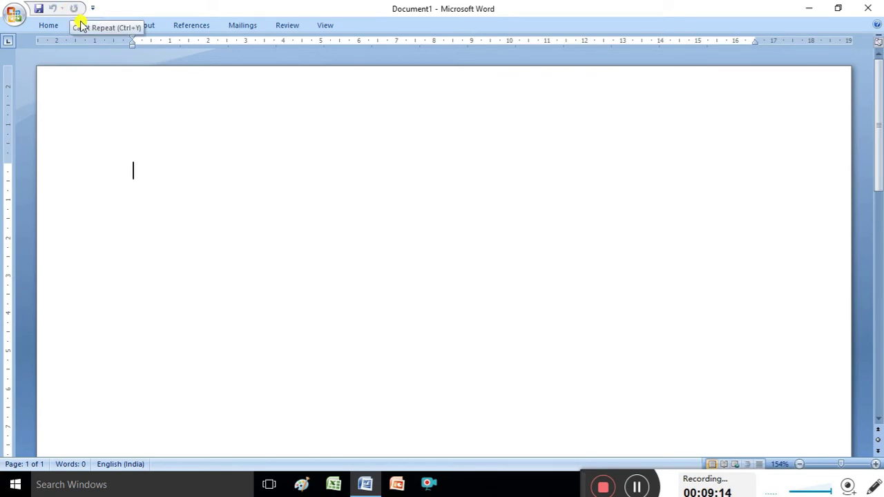
# Examine the Home commands and the extent of the blank page
pyautogui.click(49, 25)
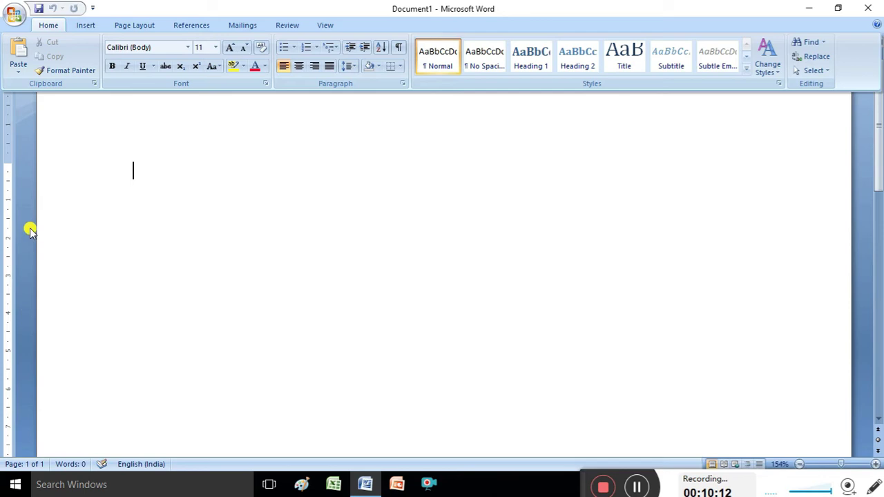
pyautogui.doubleClick(47, 25)
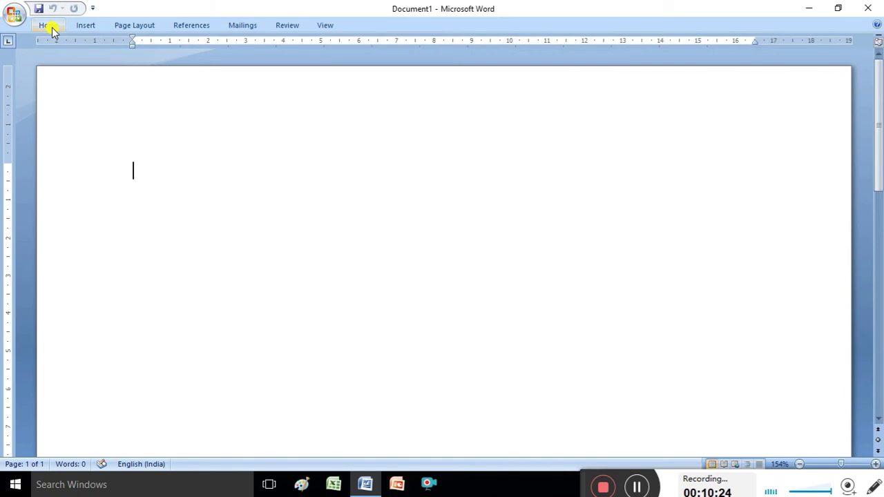
pyautogui.click(52, 27)
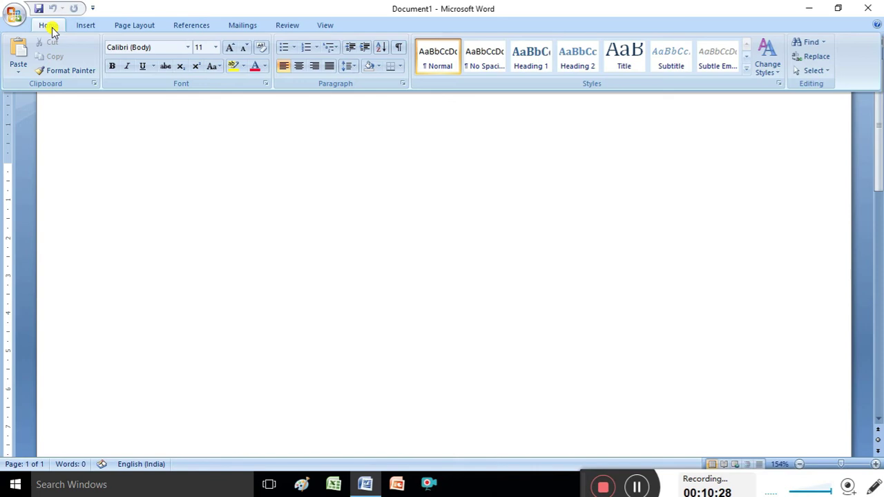
pyautogui.click(52, 28)
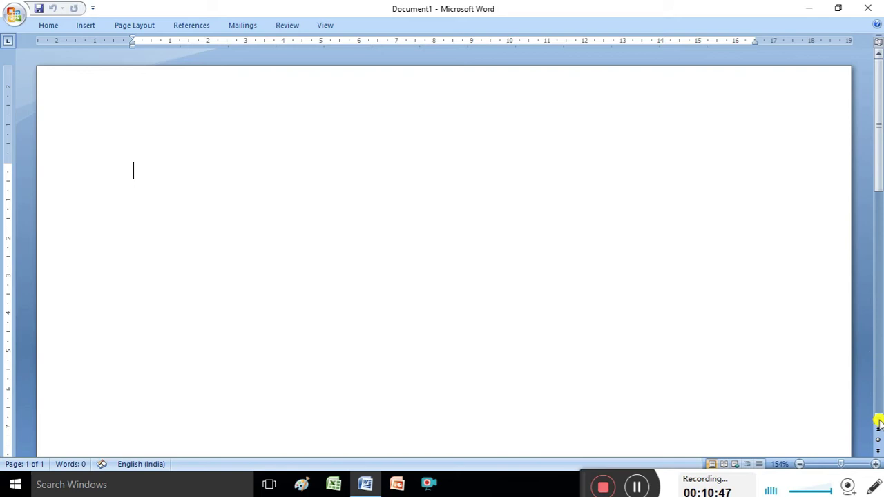
pyautogui.scroll(-7, 879, 423)
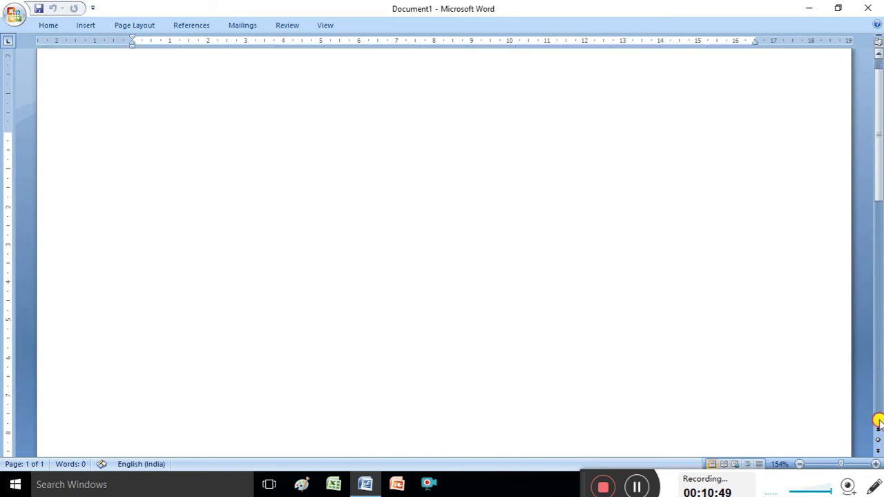
pyautogui.scroll(-3, 879, 423)
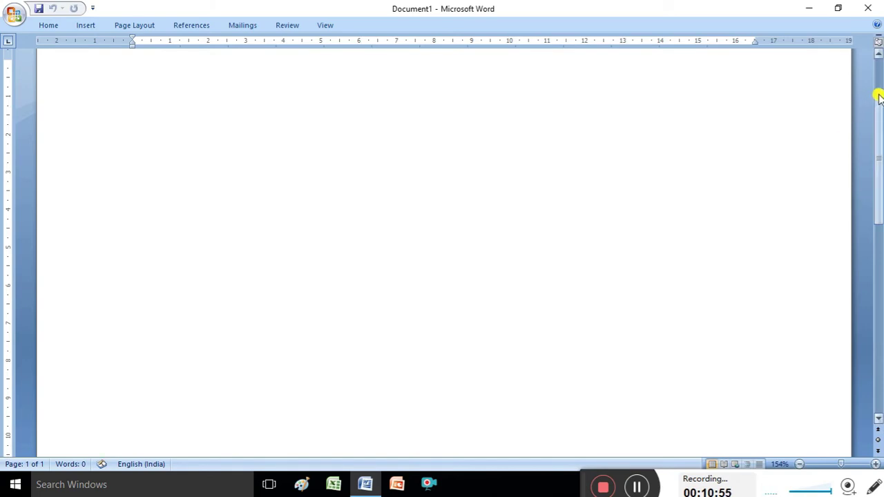
pyautogui.click(879, 55)
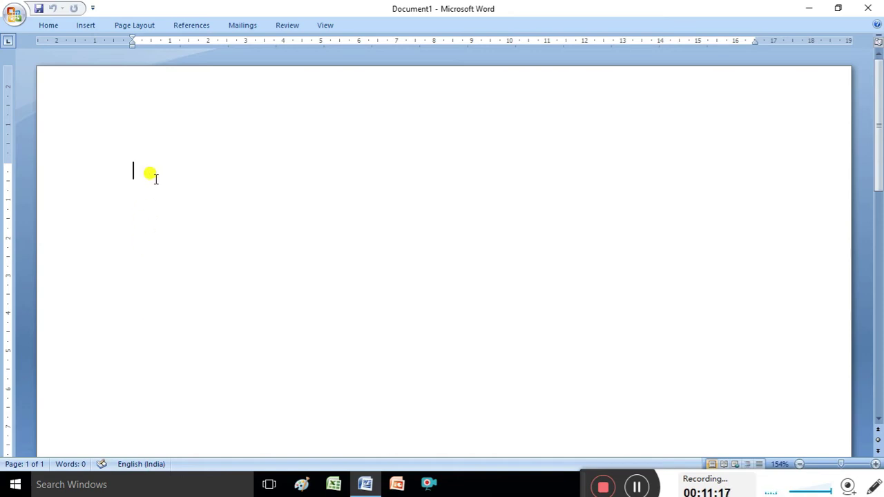
# Write "Computer is a electronic device" as the first line and set the document zoom to 100%
pyautogui.write('computer is a electronic device')
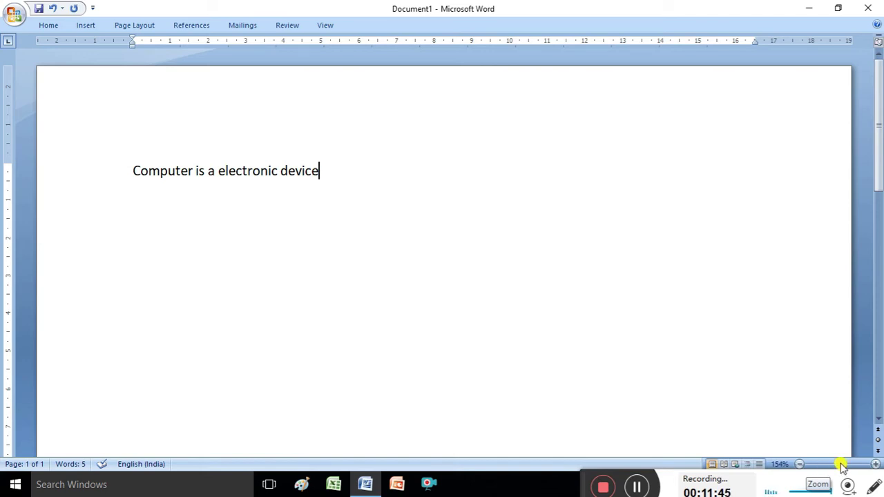
pyautogui.moveTo(841, 468); pyautogui.dragTo(855, 465)
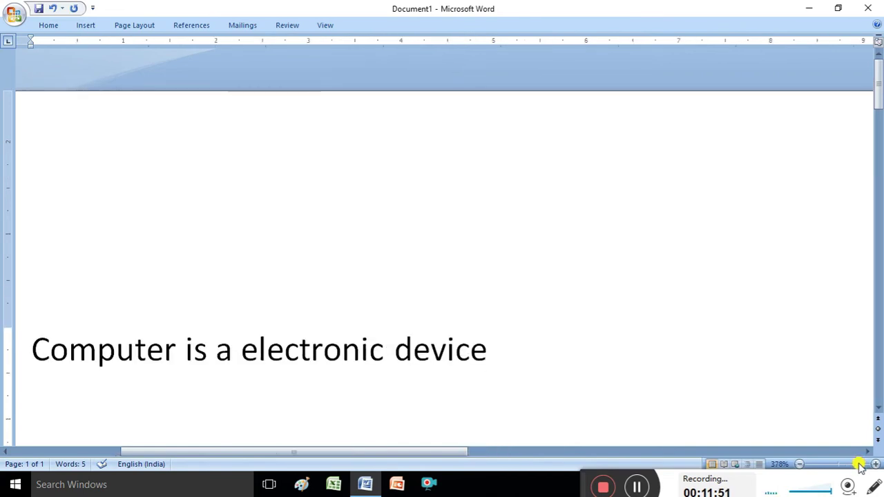
pyautogui.click(860, 466)
pyautogui.moveTo(860, 467); pyautogui.dragTo(838, 468)
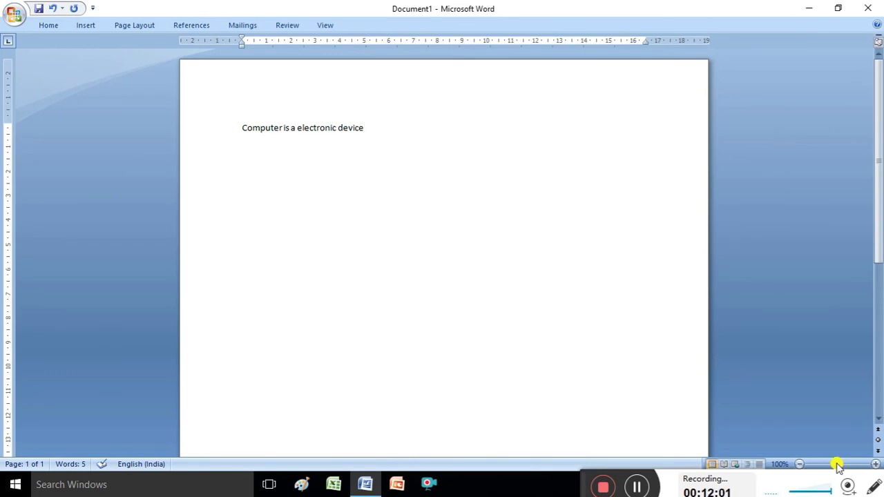
pyautogui.moveTo(838, 467); pyautogui.dragTo(837, 460)
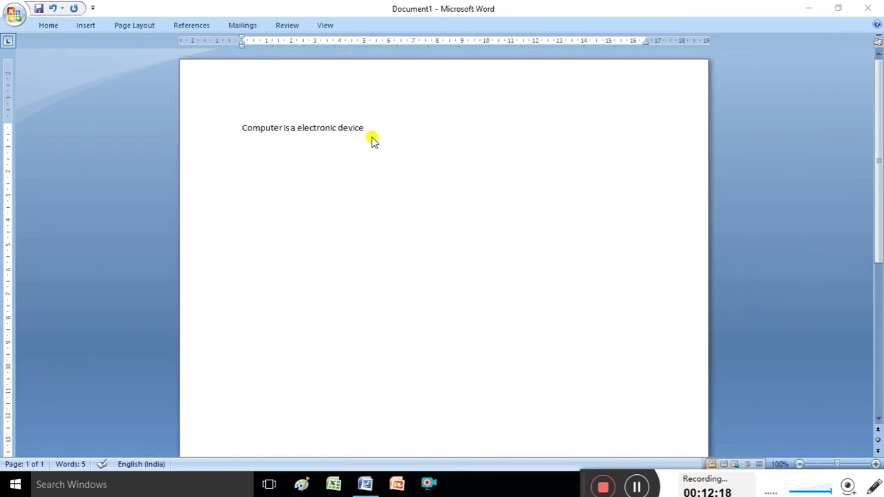
# Append ",it is used to storing the data" and add the lines "In computer we have two types software and hardware" and "Apple orange"
pyautogui.click(368, 128)
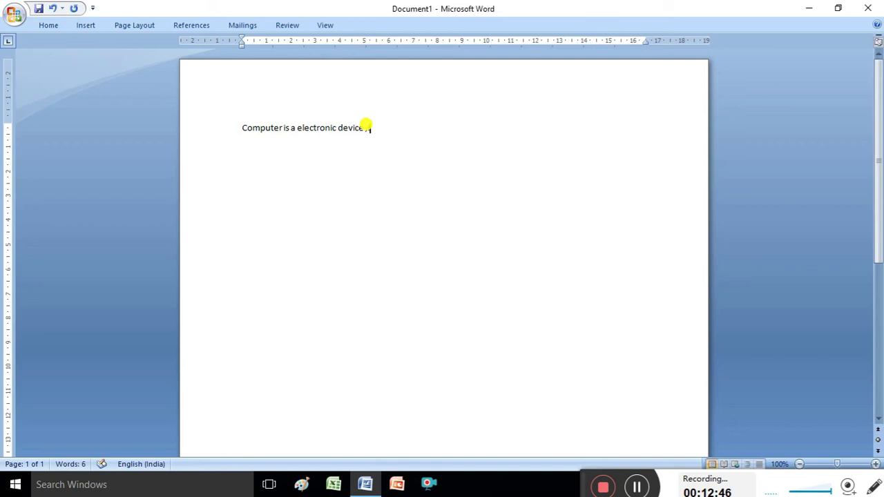
pyautogui.write(',it is used to storing the data')
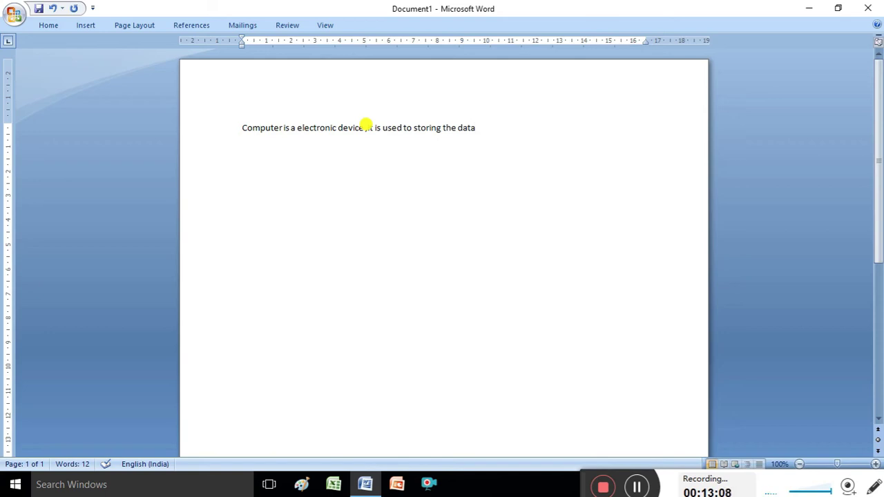
pyautogui.press('Return')
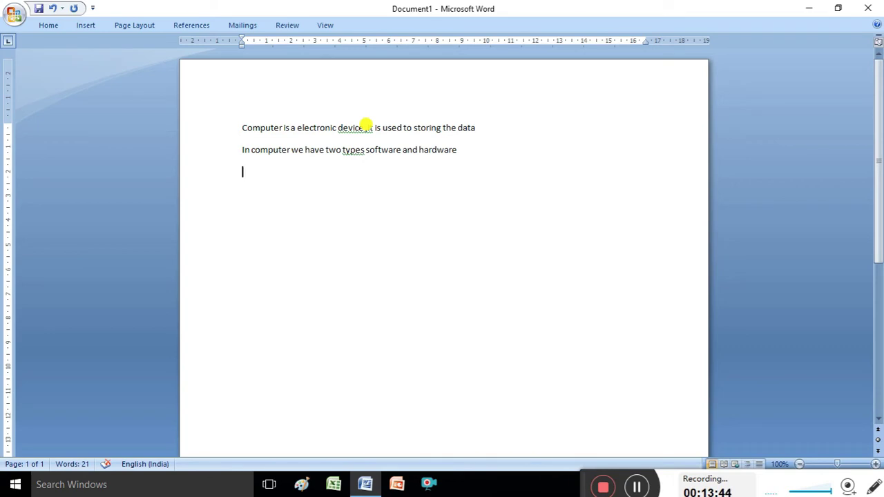
pyautogui.write('apple')
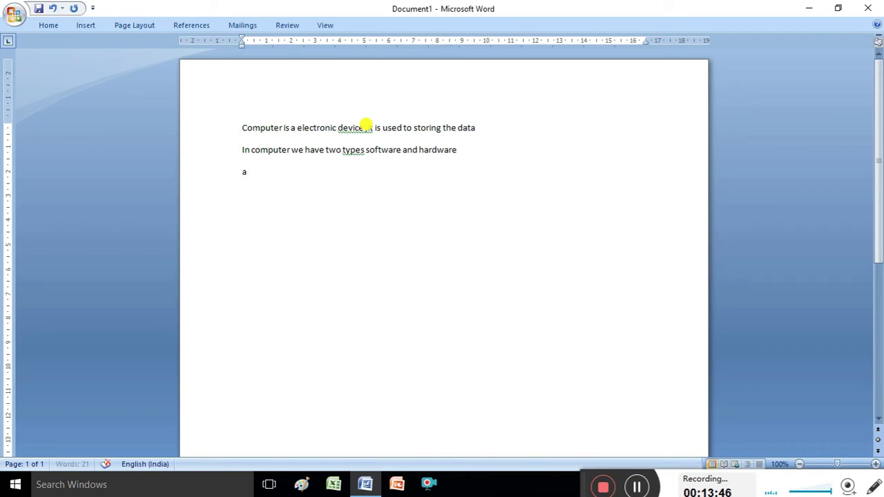
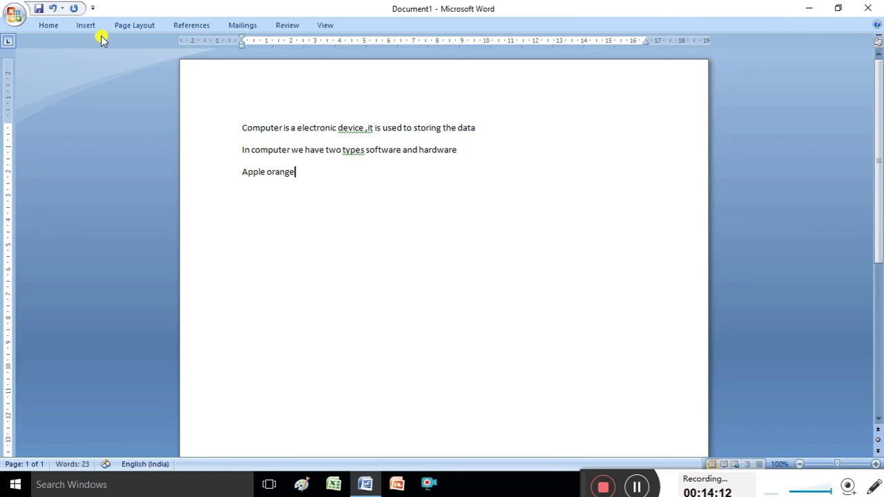
# Change the font of all three lines of text to Arial Black
pyautogui.click(57, 26)
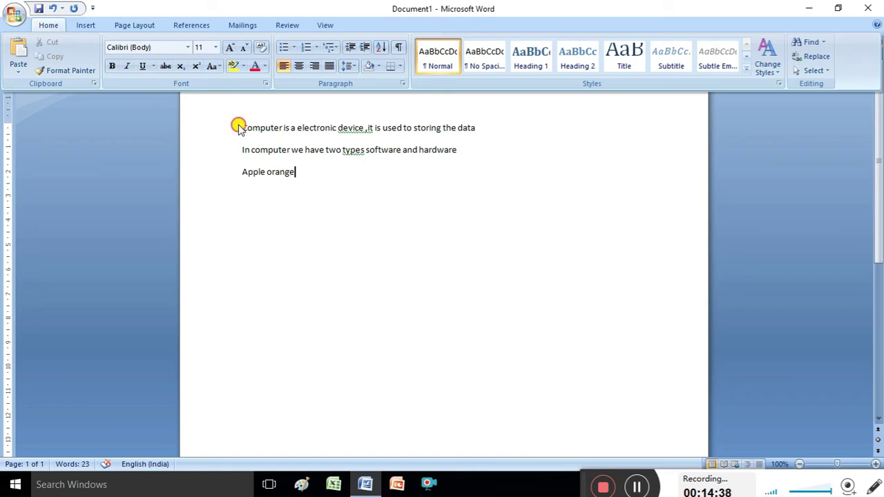
pyautogui.hotkey('ctrl', 'F1')
pyautogui.click(242, 129)
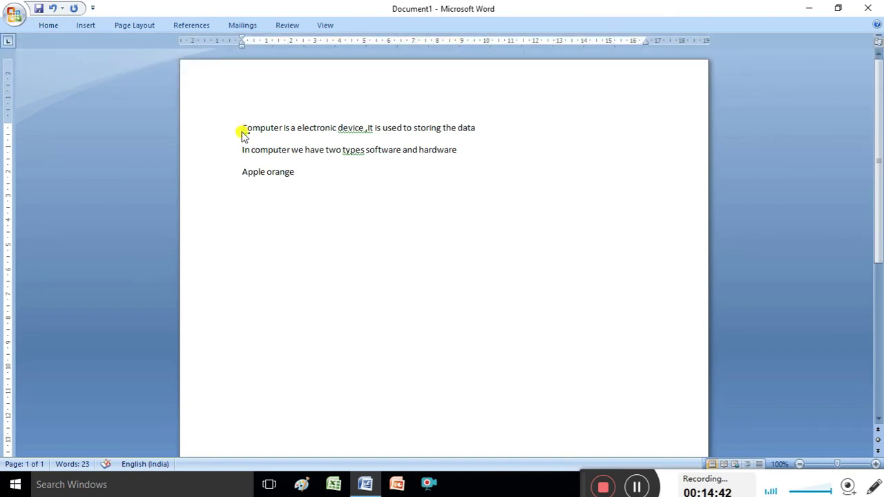
pyautogui.hotkey('shift', 'Down')
pyautogui.hotkey('shift', 'Down')
pyautogui.hotkey('shift', 'Down')
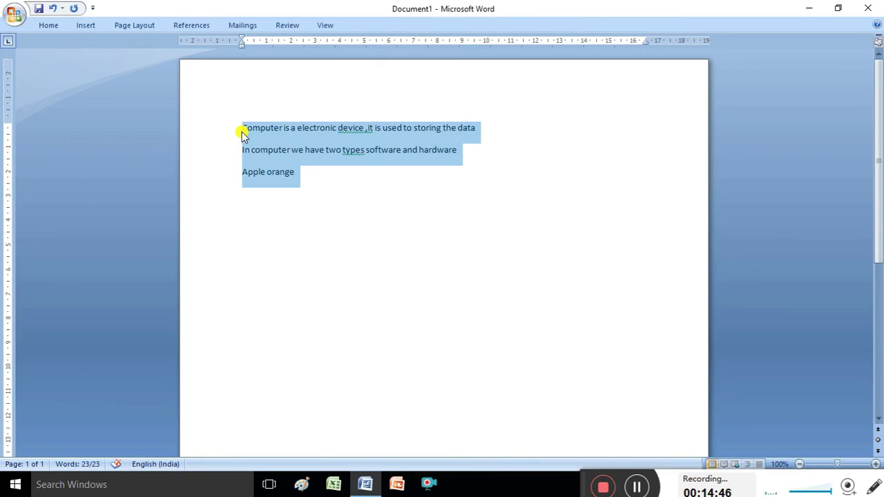
pyautogui.click(46, 25)
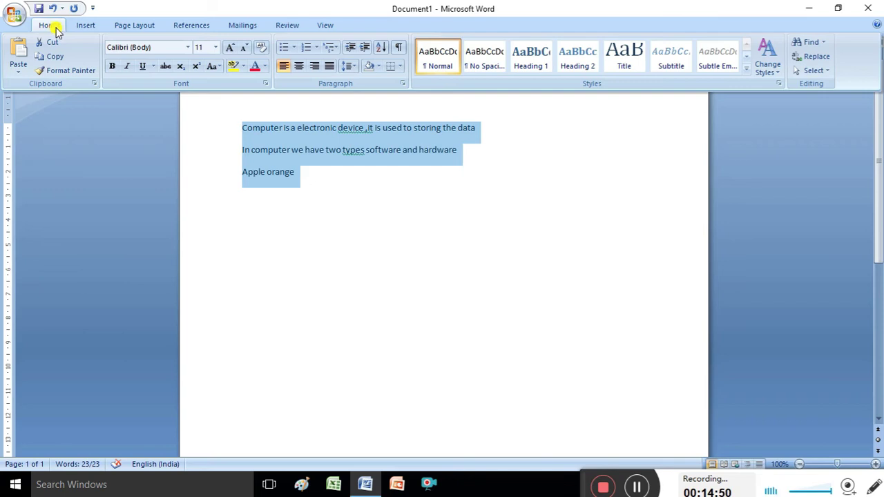
pyautogui.click(187, 50)
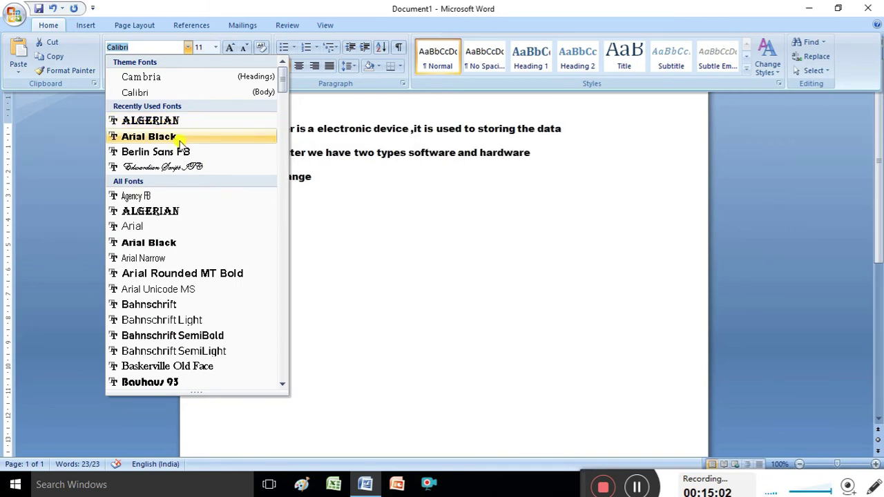
pyautogui.click(148, 137)
pyautogui.hotkey('ctrl', 'F1')
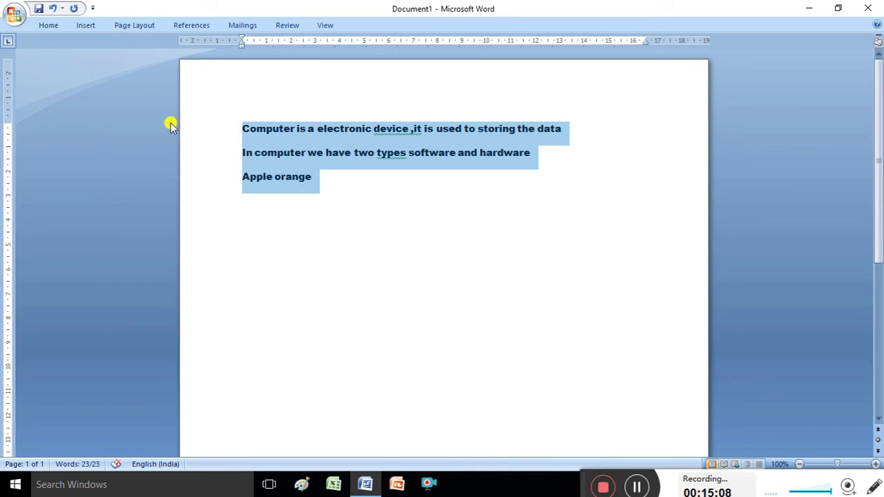
# Browse the available fonts for the three selected lines and choose Arial Black again
pyautogui.click(53, 26)
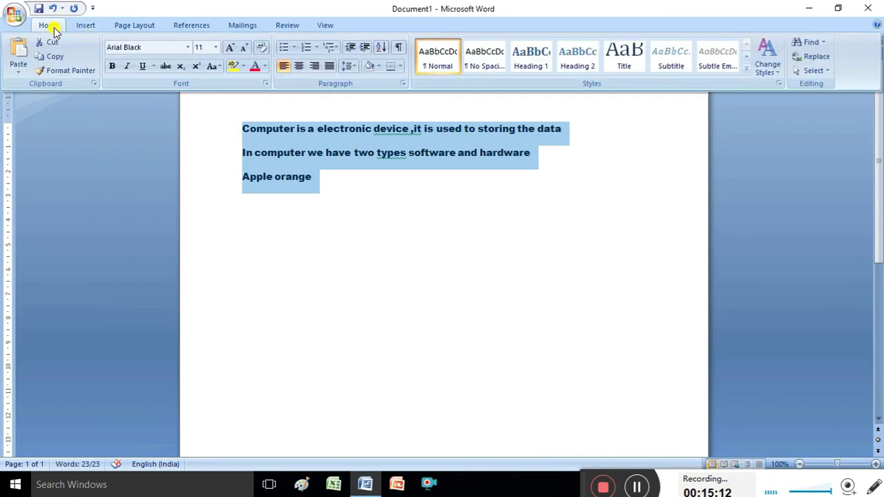
pyautogui.click(187, 47)
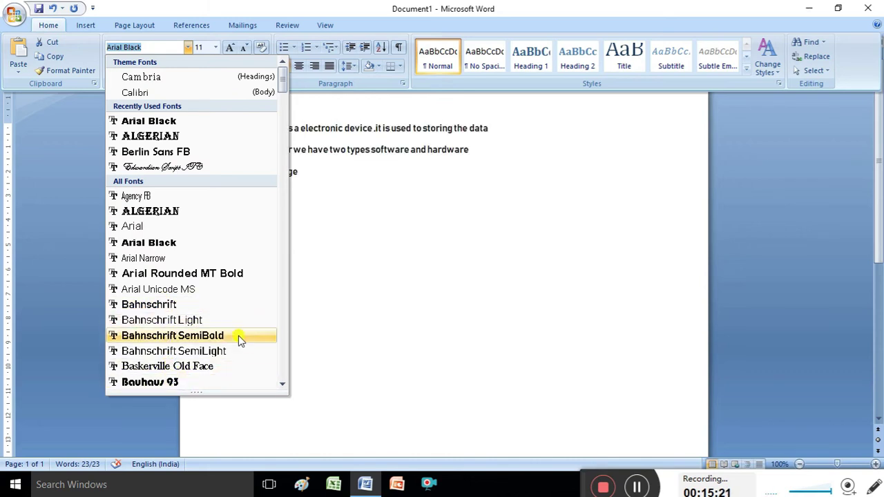
pyautogui.click(281, 387)
pyautogui.click(280, 387)
pyautogui.click(281, 387)
pyautogui.click(280, 387)
pyautogui.click(280, 387)
pyautogui.click(281, 386)
pyautogui.click(281, 387)
pyautogui.click(280, 387)
pyautogui.click(281, 387)
pyautogui.click(281, 387)
pyautogui.click(281, 387)
pyautogui.click(281, 387)
pyautogui.click(280, 387)
pyautogui.click(280, 386)
pyautogui.click(281, 387)
pyautogui.click(281, 387)
pyautogui.click(281, 387)
pyautogui.click(280, 387)
pyautogui.click(280, 387)
pyautogui.click(280, 387)
pyautogui.click(281, 387)
pyautogui.click(280, 387)
pyautogui.click(280, 387)
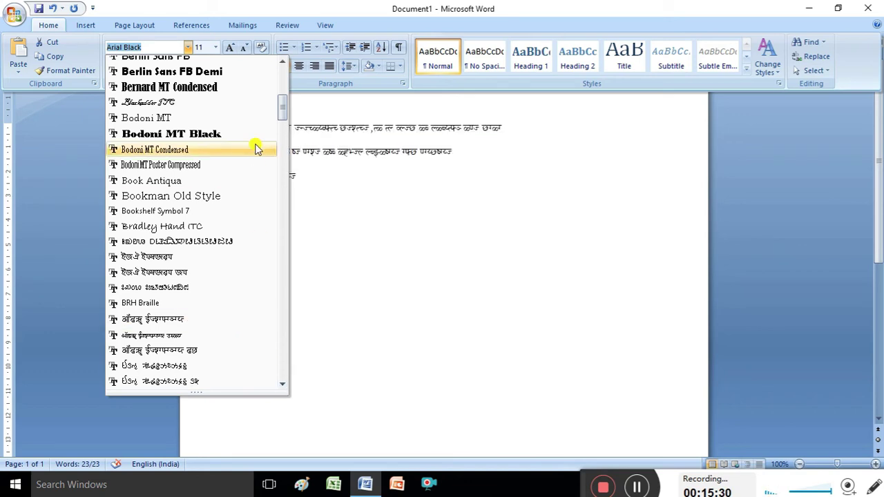
pyautogui.click(282, 62)
pyautogui.click(282, 62)
pyautogui.click(281, 62)
pyautogui.click(282, 62)
pyautogui.click(282, 62)
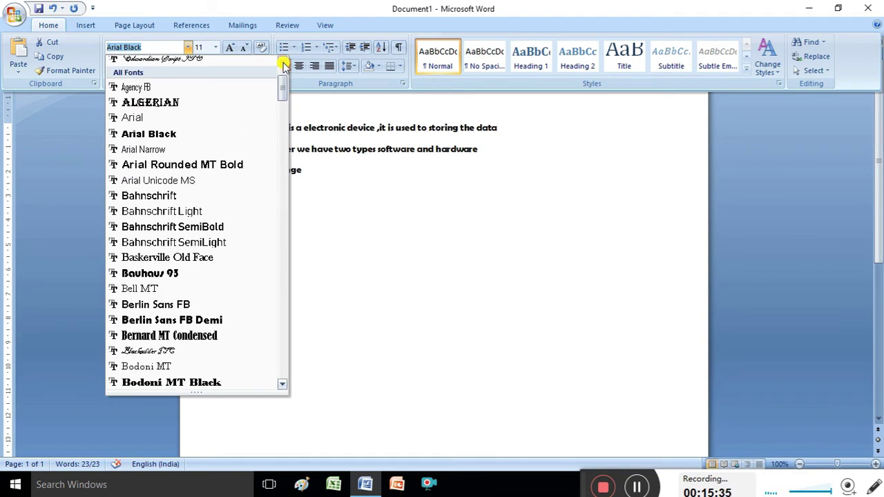
pyautogui.click(166, 134)
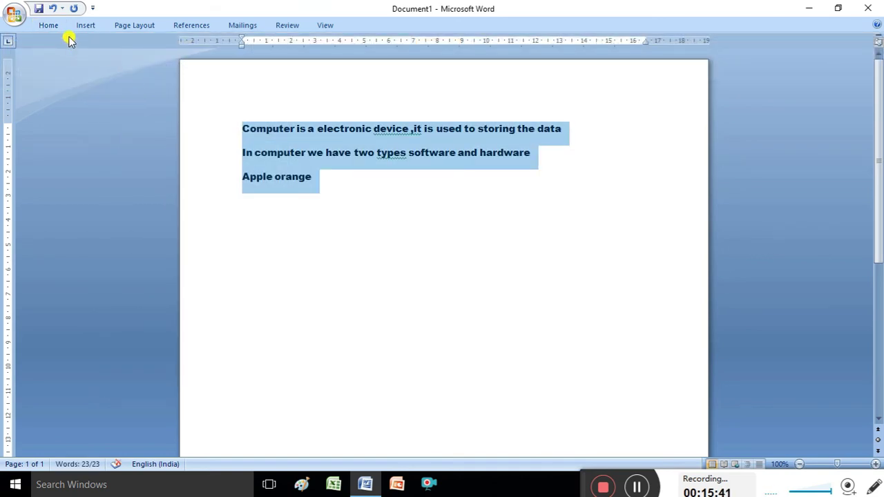
# Set the font size of all three lines to 12
pyautogui.click(49, 26)
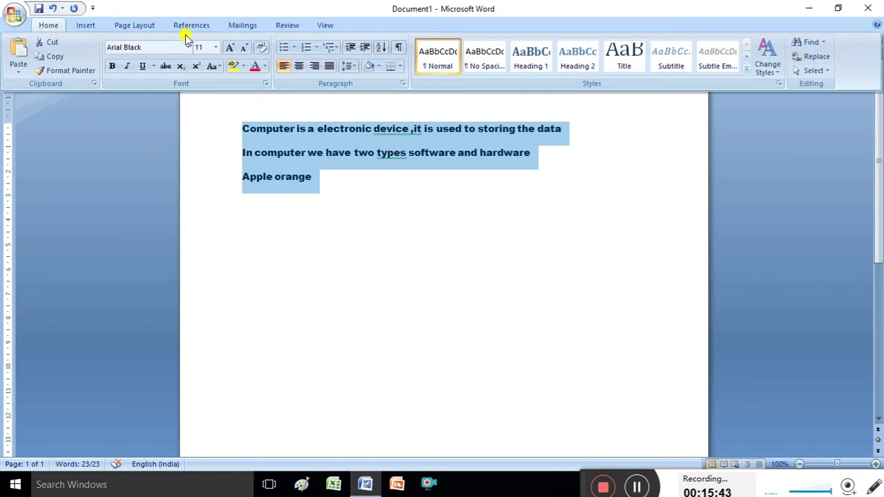
pyautogui.click(216, 48)
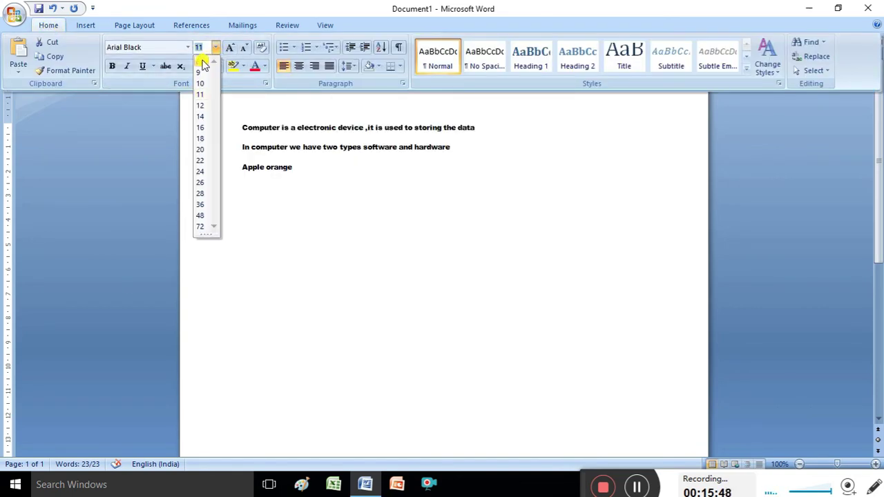
pyautogui.click(205, 110)
pyautogui.hotkey('ctrl', 'F1')
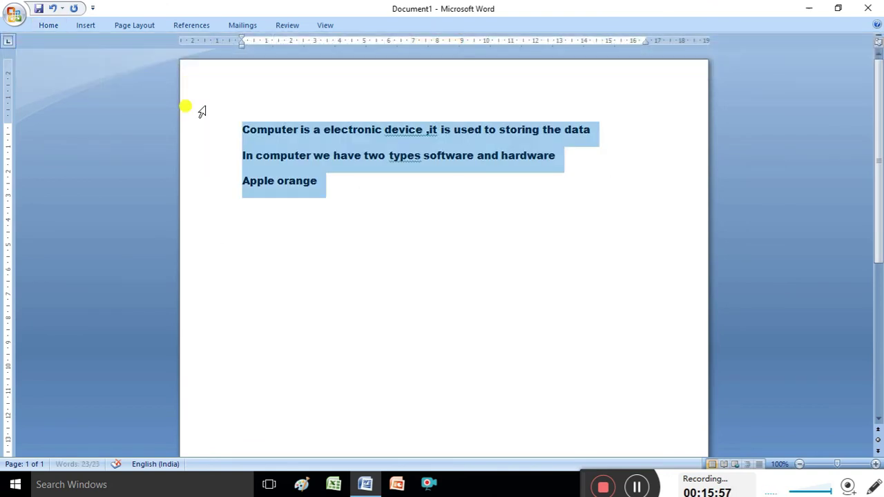
# Change the font colour of all three lines to the standard light green and deselect the text
pyautogui.click(47, 25)
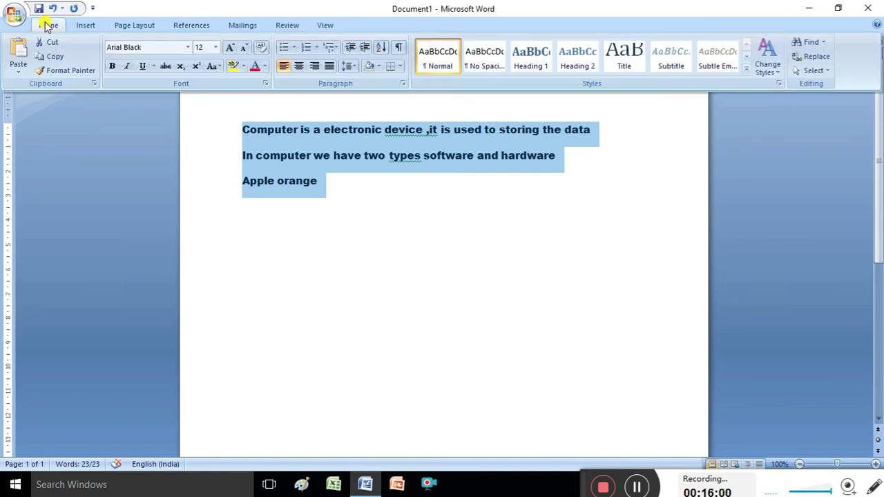
pyautogui.click(266, 69)
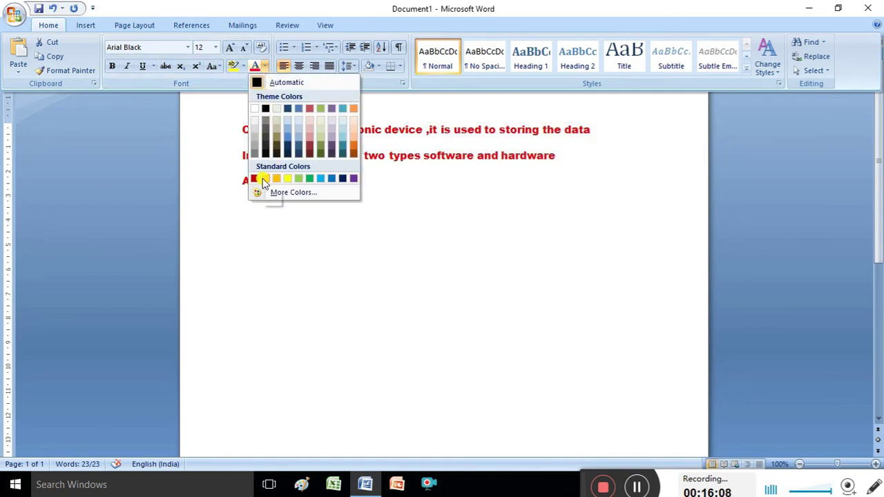
pyautogui.click(300, 178)
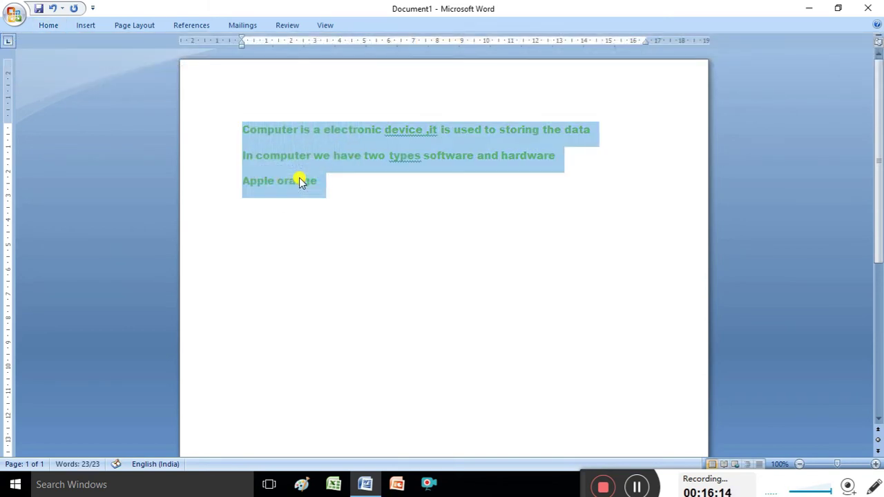
pyautogui.click(320, 181)
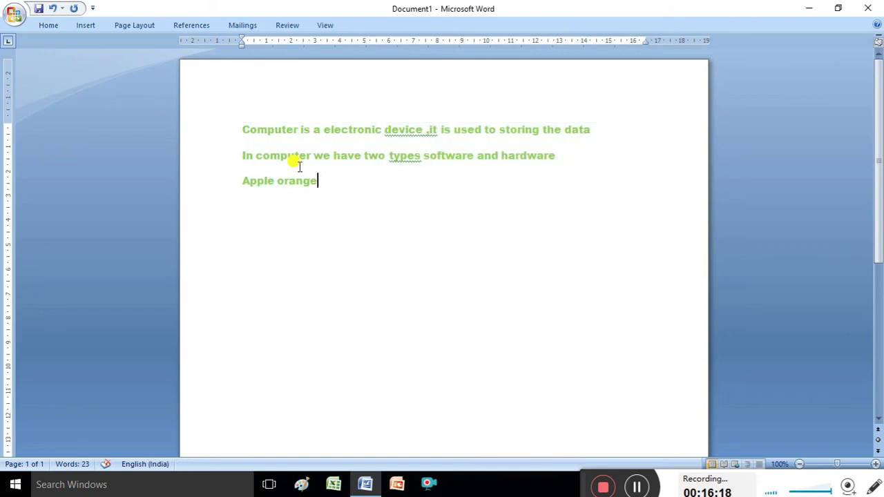
# Change the font colour of the word "Computer" at the start of the first line to standard red
pyautogui.click(246, 130)
pyautogui.hotkey('shift', 'Right')
pyautogui.hotkey('shift', 'Right')
pyautogui.hotkey('shift', 'Right')
pyautogui.hotkey('shift', 'Right')
pyautogui.hotkey('shift', 'Right')
pyautogui.hotkey('shift', 'Right')
pyautogui.hotkey('shift', 'Right')
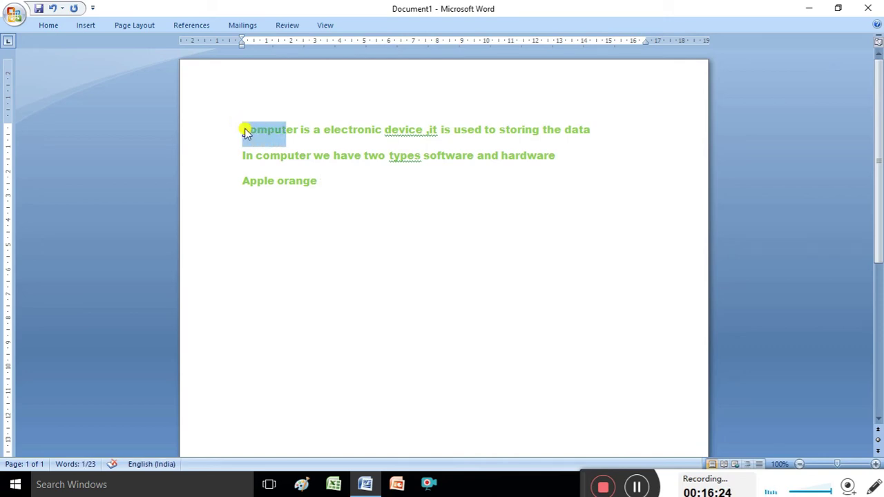
pyautogui.hotkey('shift', 'Right')
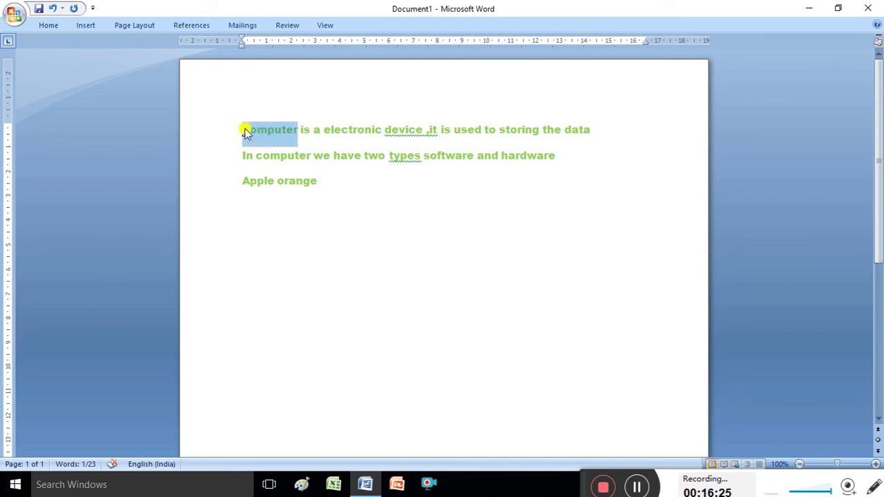
pyautogui.click(48, 27)
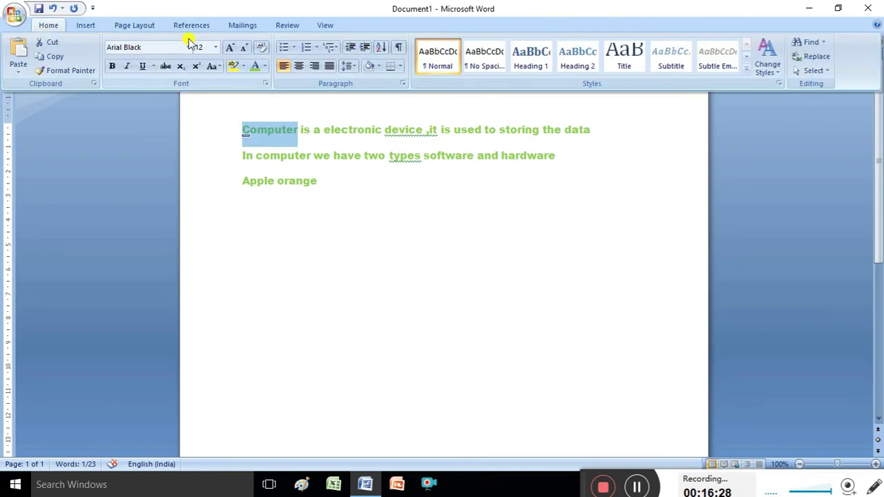
pyautogui.click(266, 66)
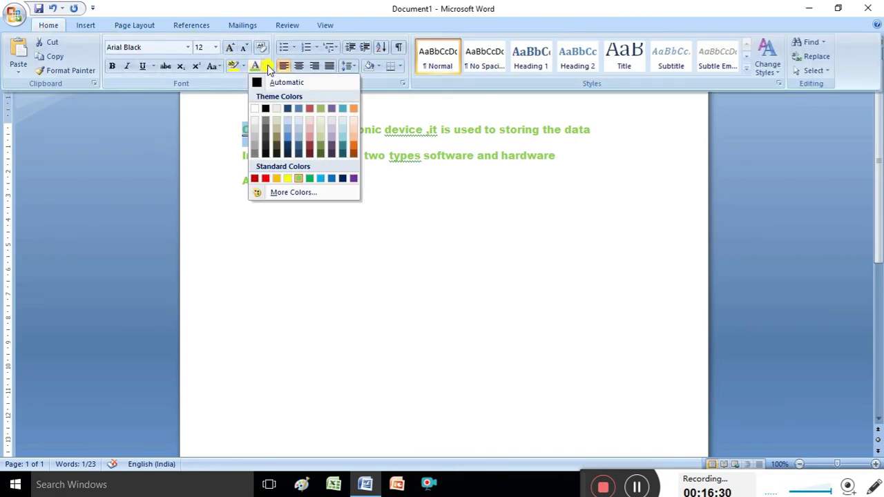
pyautogui.click(266, 179)
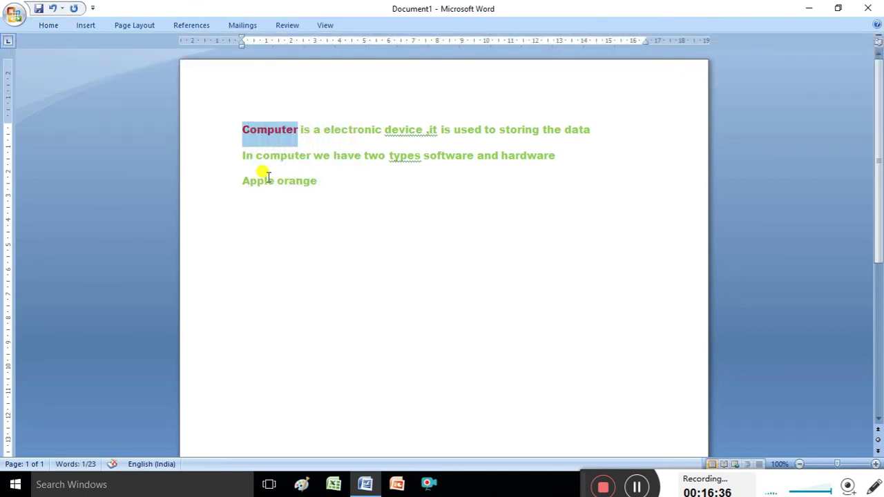
# Make the first word "Computer" bold and change its font to Arial
pyautogui.click(50, 26)
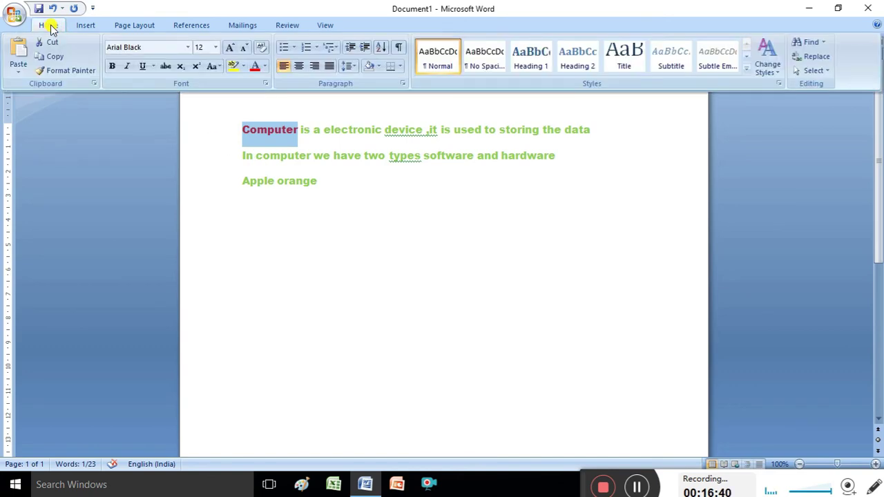
pyautogui.click(115, 67)
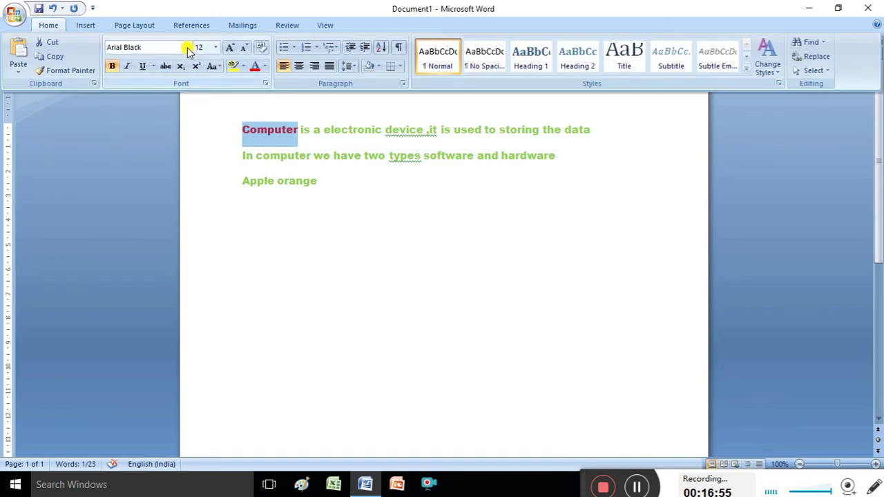
pyautogui.click(187, 47)
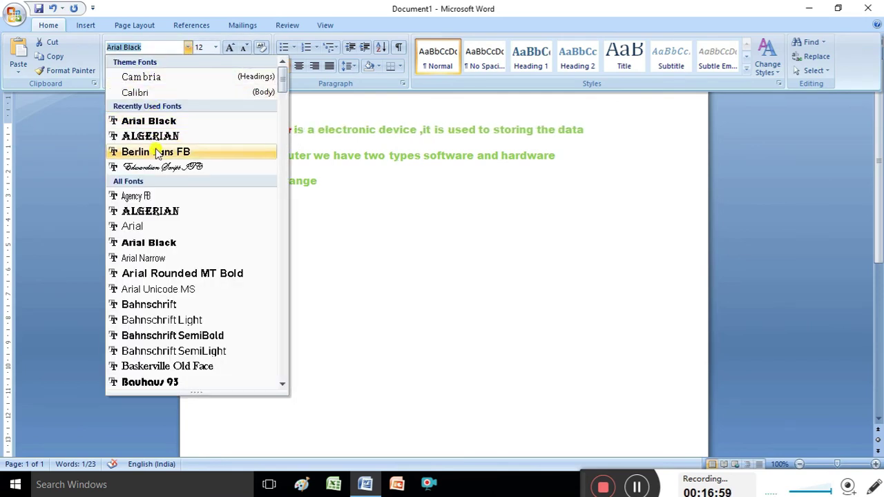
pyautogui.click(154, 231)
pyautogui.hotkey('ctrl', 'F1')
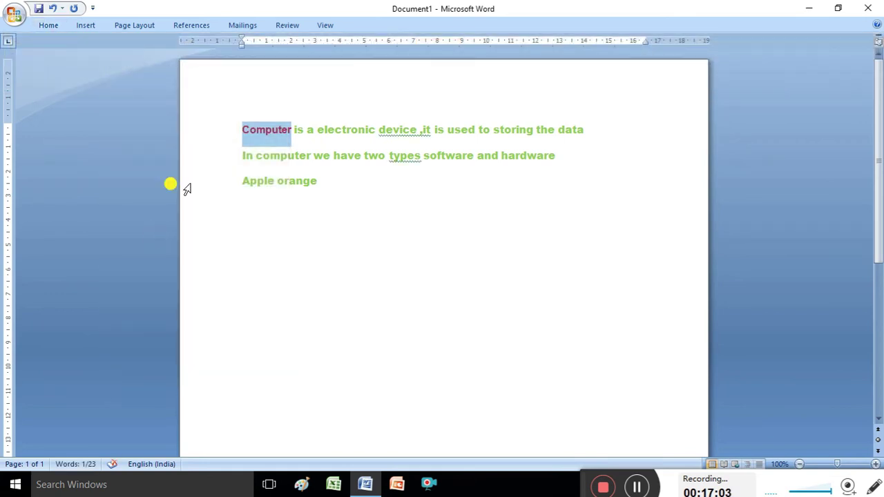
# Remove the bold formatting from the first word "Computer" and deselect it
pyautogui.click(54, 25)
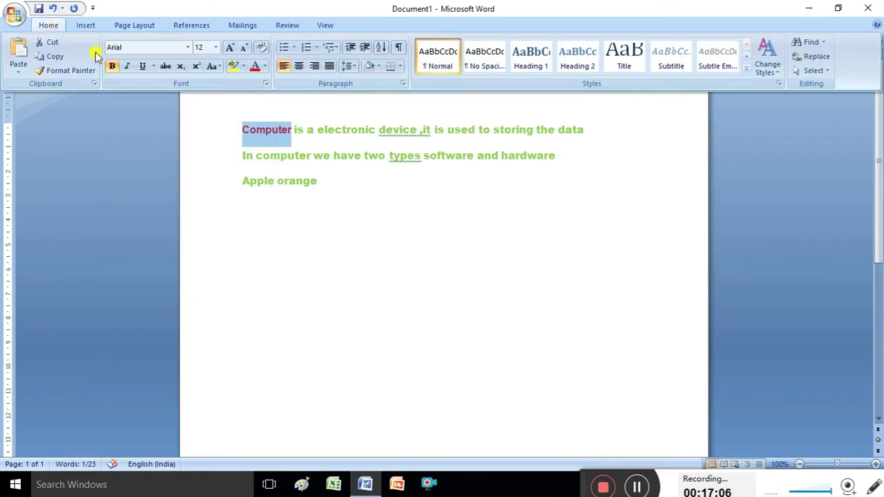
pyautogui.click(113, 67)
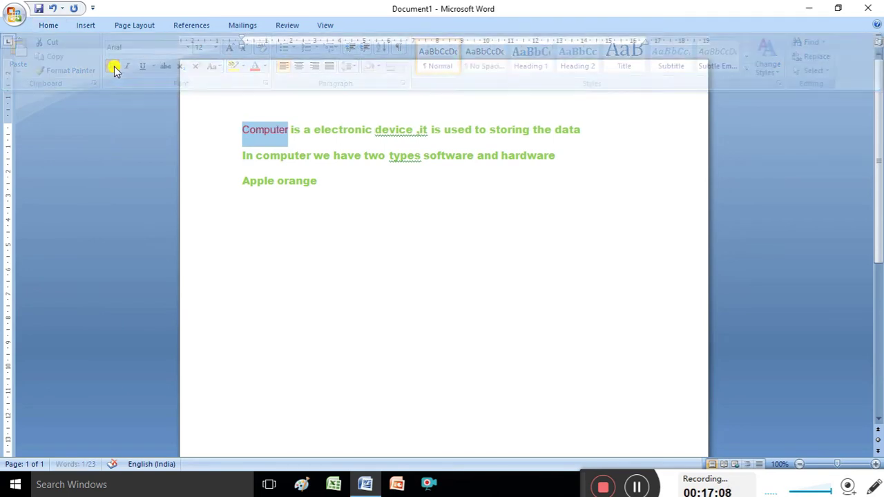
pyautogui.click(270, 154)
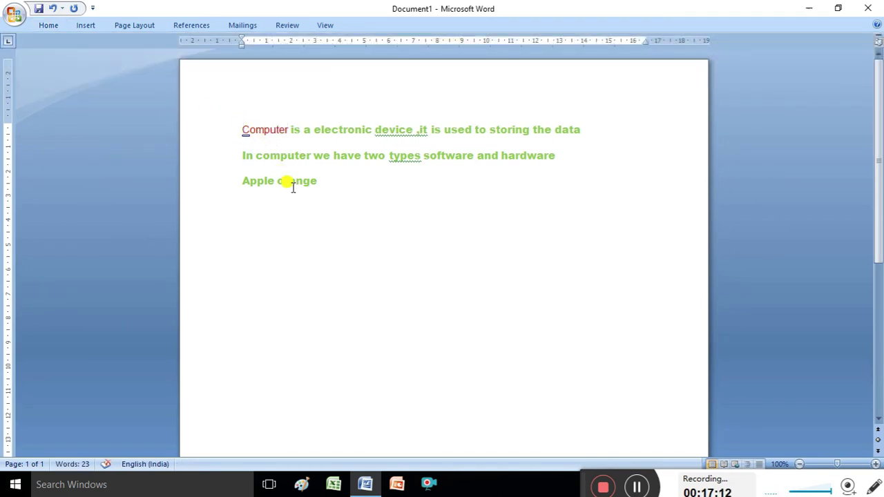
# Select all three lines of text and change their font to Arial Narrow
pyautogui.hotkey('shift', 'Down')
pyautogui.hotkey('shift', 'Down')
pyautogui.hotkey('shift', 'Down')
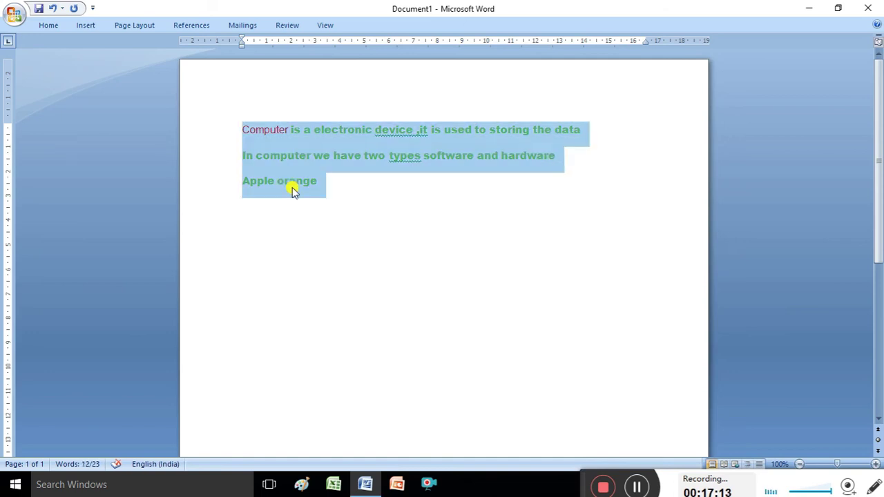
pyautogui.click(48, 25)
pyautogui.click(188, 46)
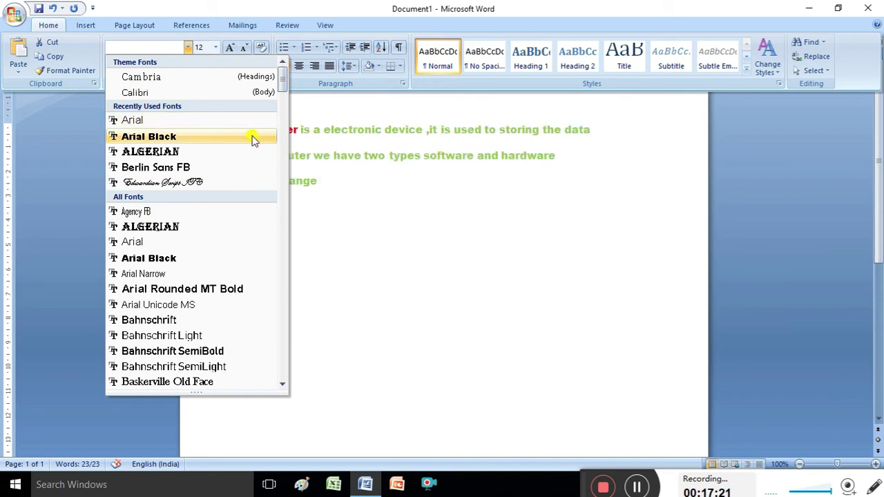
pyautogui.click(221, 274)
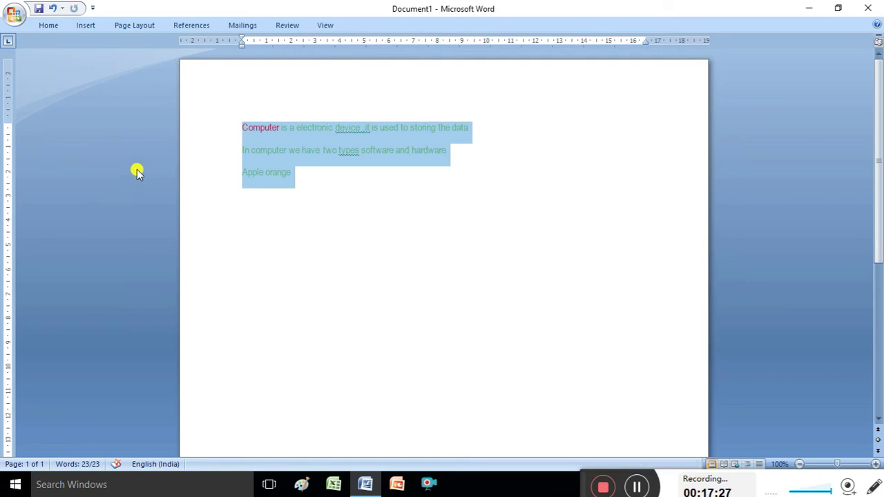
# Apply bold and italic formatting to all three lines of text
pyautogui.click(49, 27)
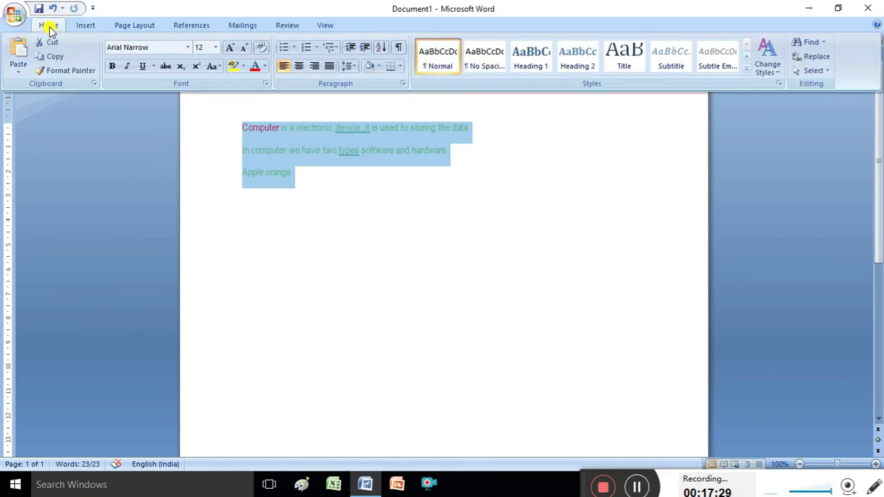
pyautogui.click(112, 66)
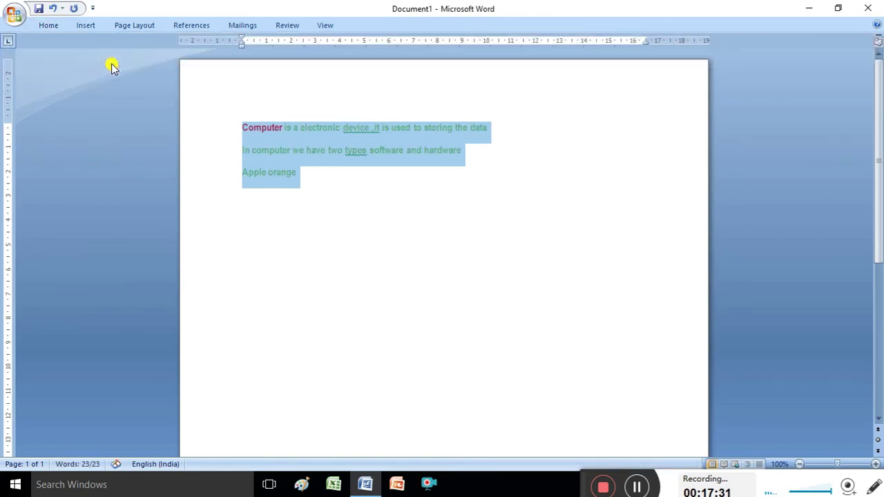
pyautogui.click(58, 25)
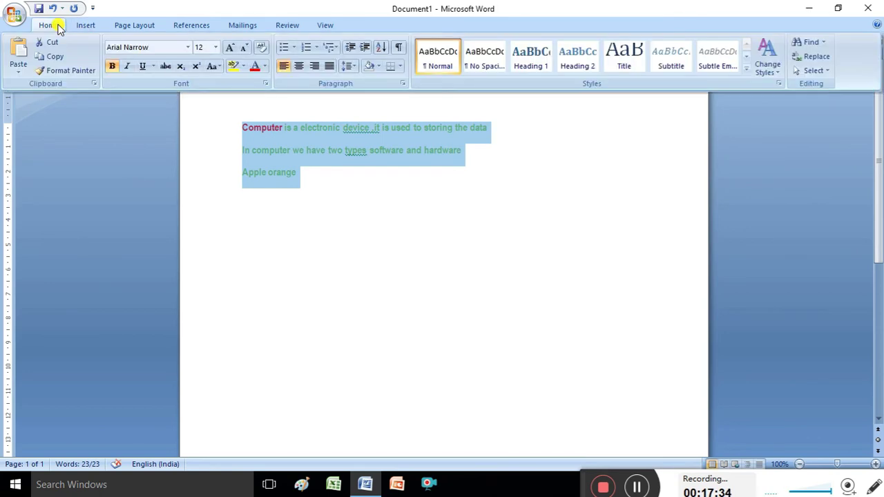
pyautogui.click(125, 67)
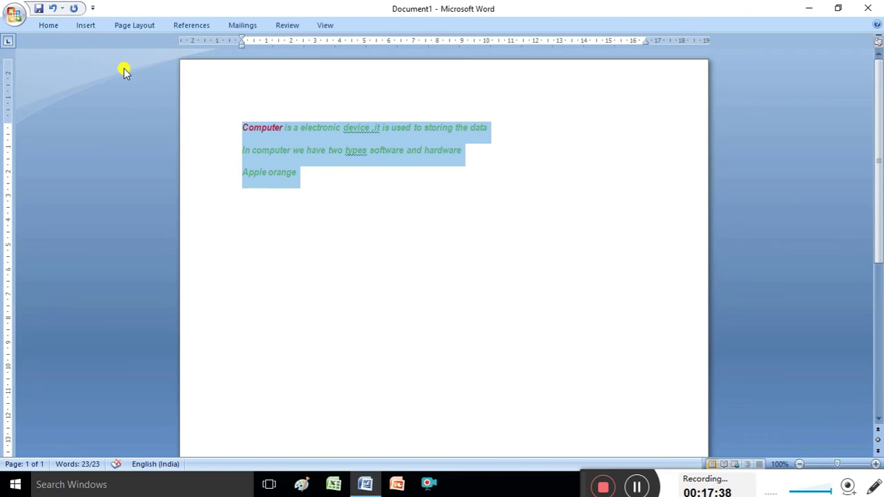
# Underline all three lines of text
pyautogui.click(51, 25)
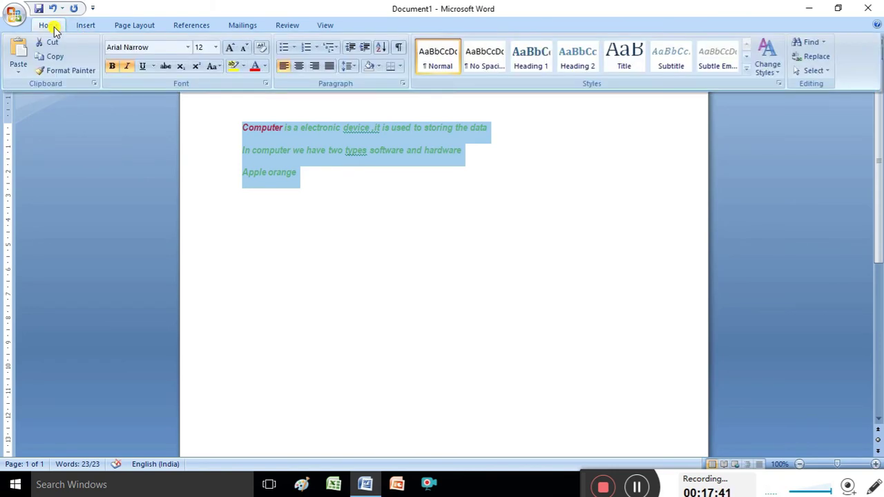
pyautogui.click(144, 69)
pyautogui.hotkey('ctrl', 'F1')
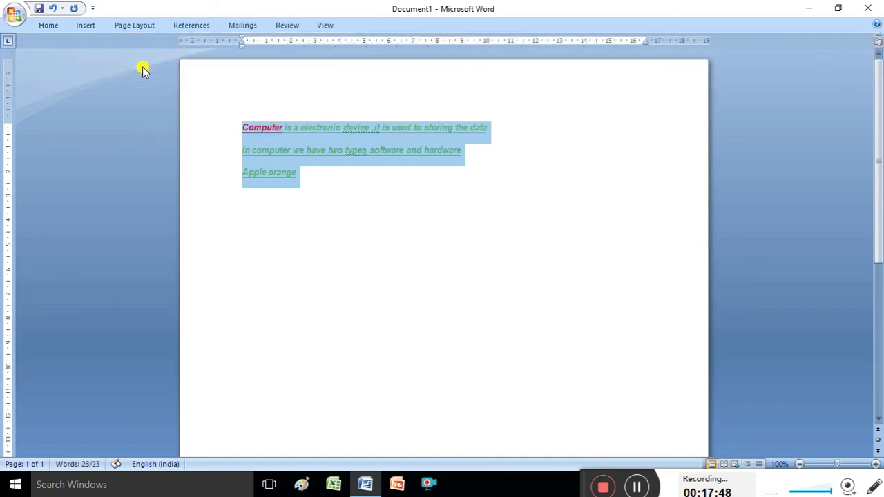
pyautogui.click(87, 28)
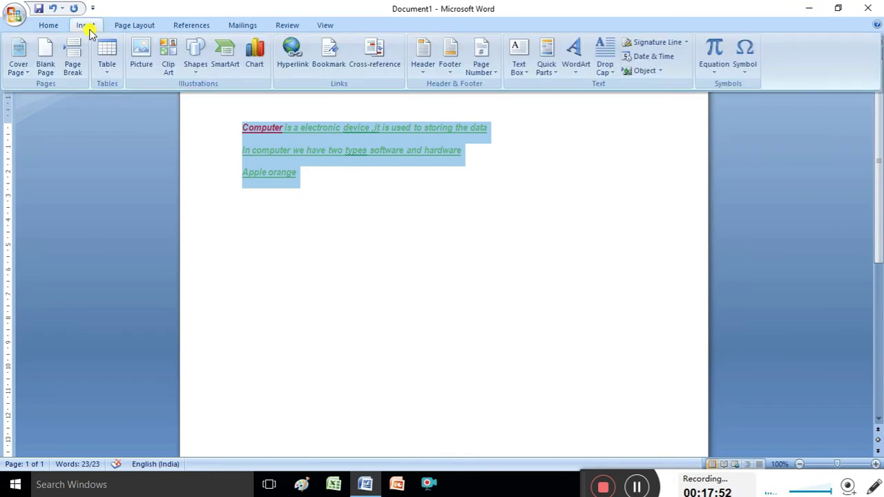
pyautogui.click(56, 28)
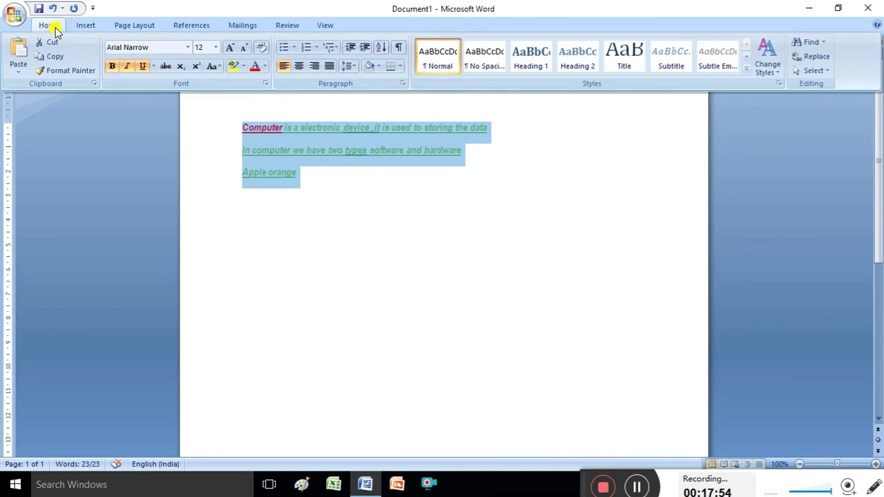
# Apply a dotted underline style to all three selected lines of text
pyautogui.click(152, 66)
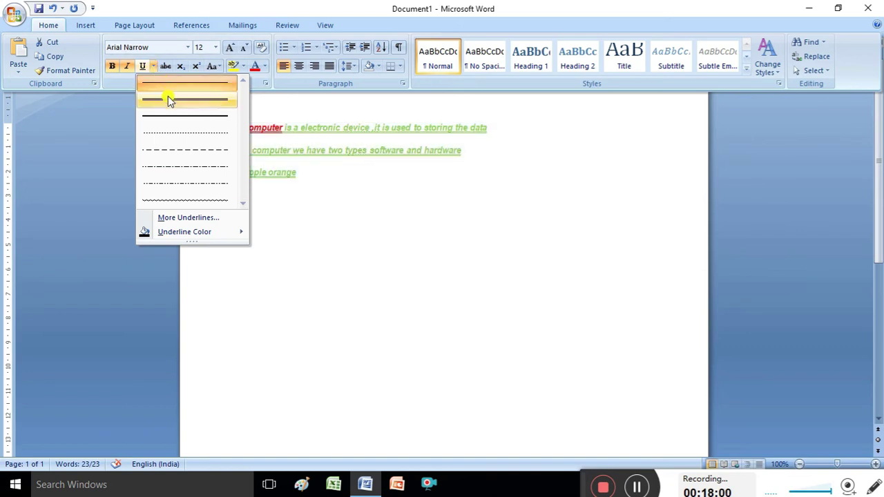
pyautogui.click(175, 131)
pyautogui.hotkey('ctrl', 'F1')
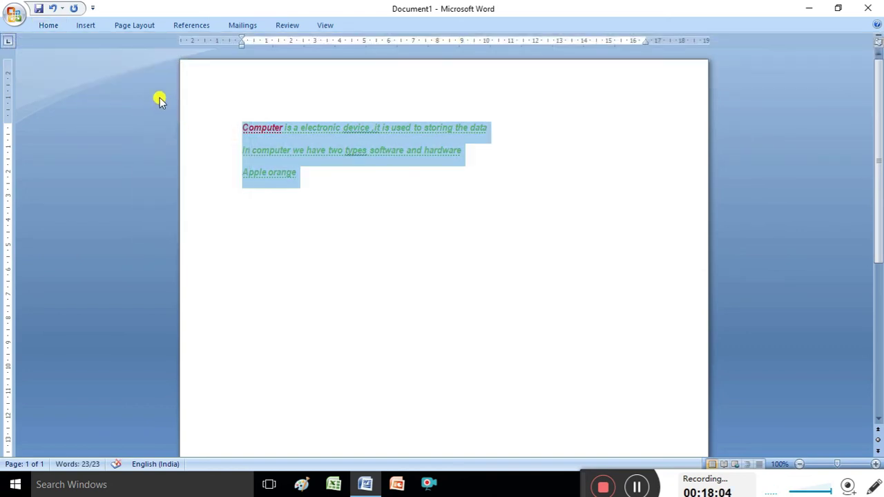
# Set the underline colour of all three lines to standard yellow
pyautogui.click(55, 26)
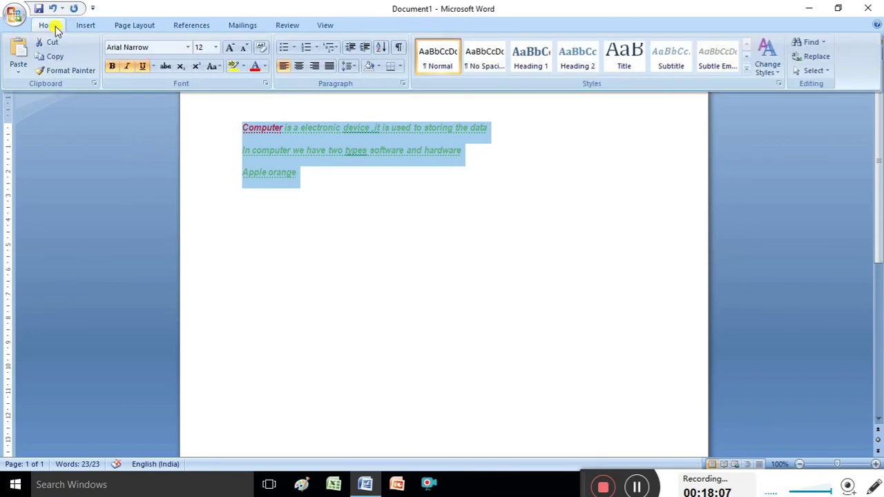
pyautogui.click(153, 66)
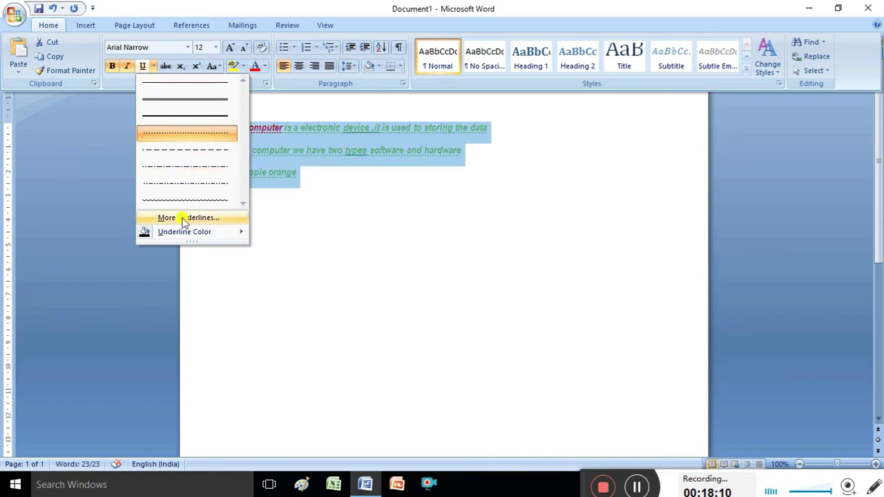
pyautogui.moveTo(185, 234)
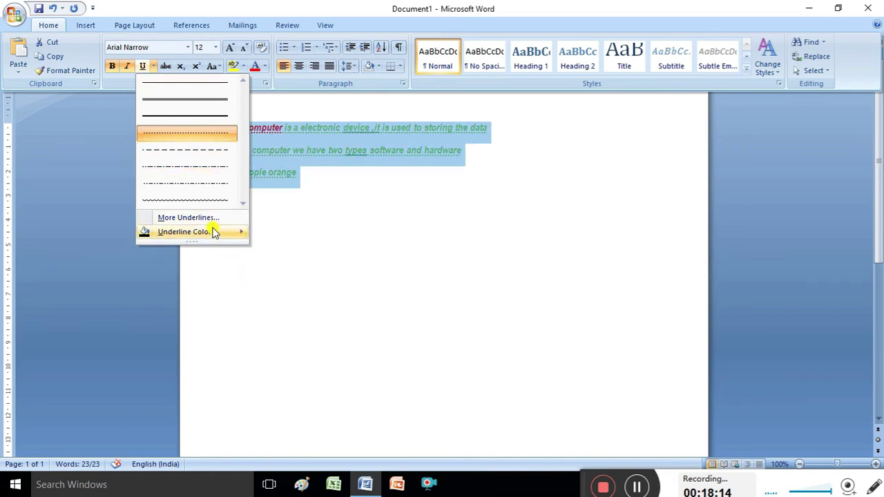
pyautogui.moveTo(239, 233)
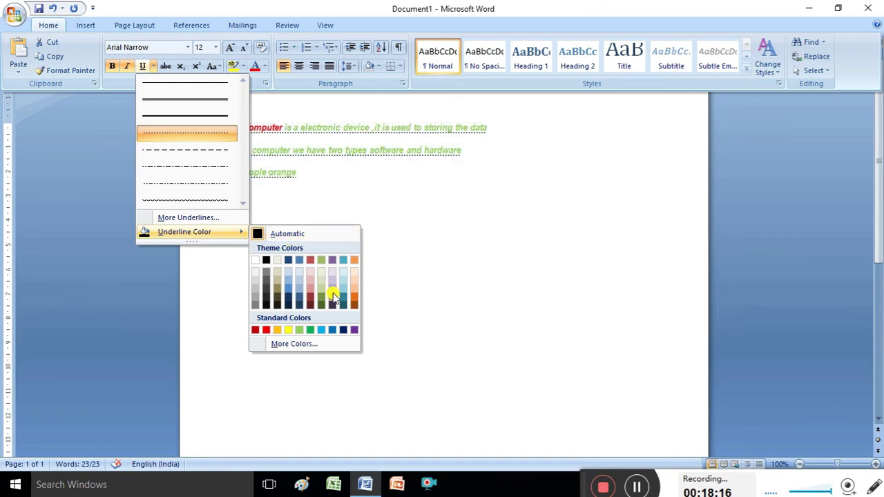
pyautogui.click(289, 330)
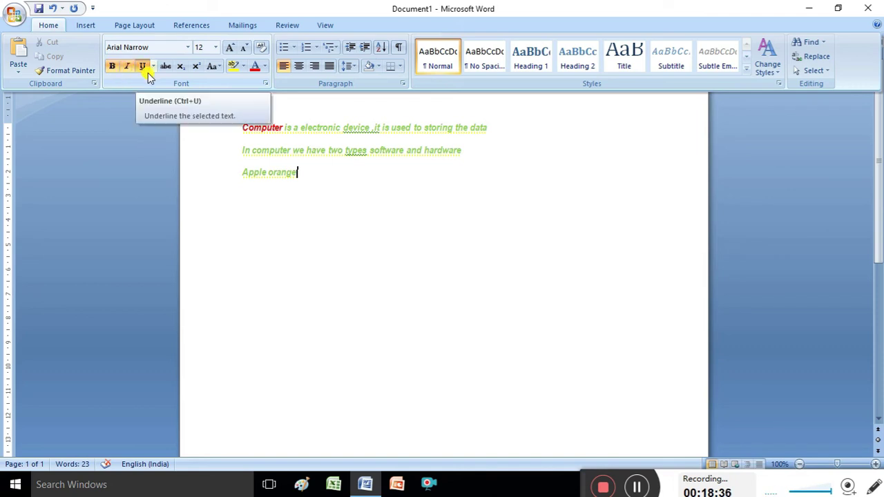
# Select all three lines of text and remove their bold formatting
pyautogui.click(236, 128)
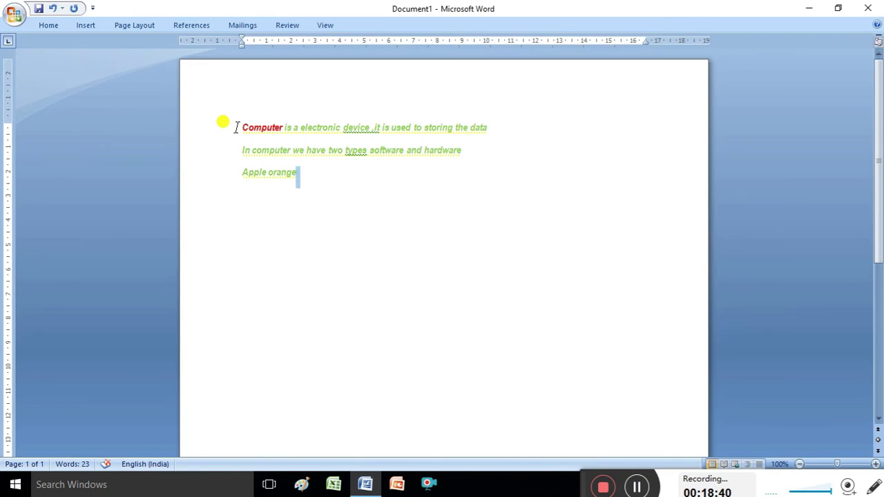
pyautogui.click(235, 127)
pyautogui.hotkey('shift', 'Down')
pyautogui.hotkey('shift', 'Down')
pyautogui.hotkey('shift', 'Down')
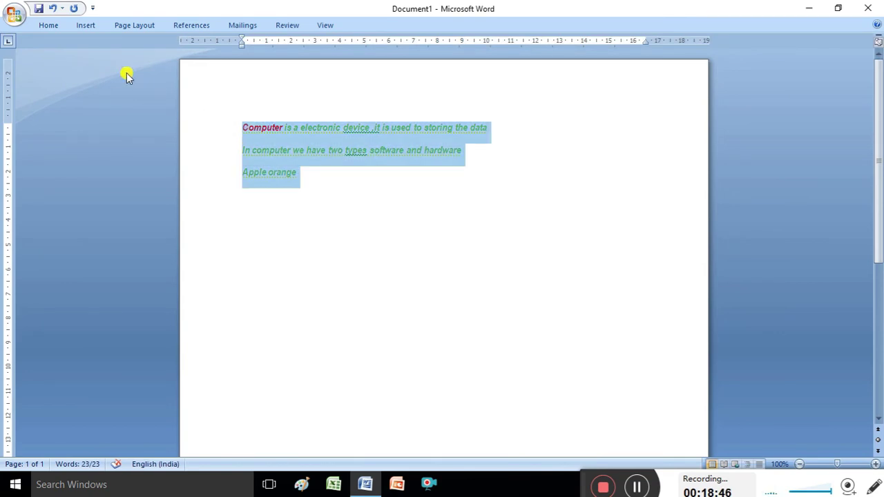
pyautogui.click(53, 30)
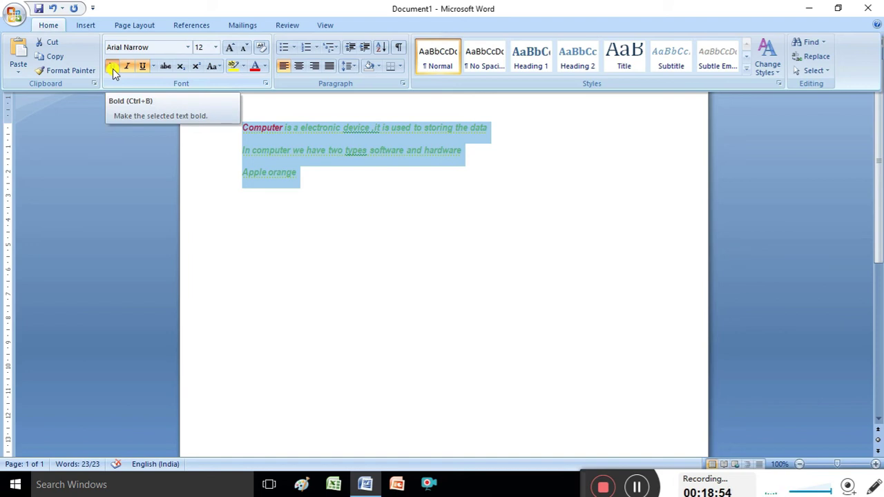
pyautogui.click(113, 69)
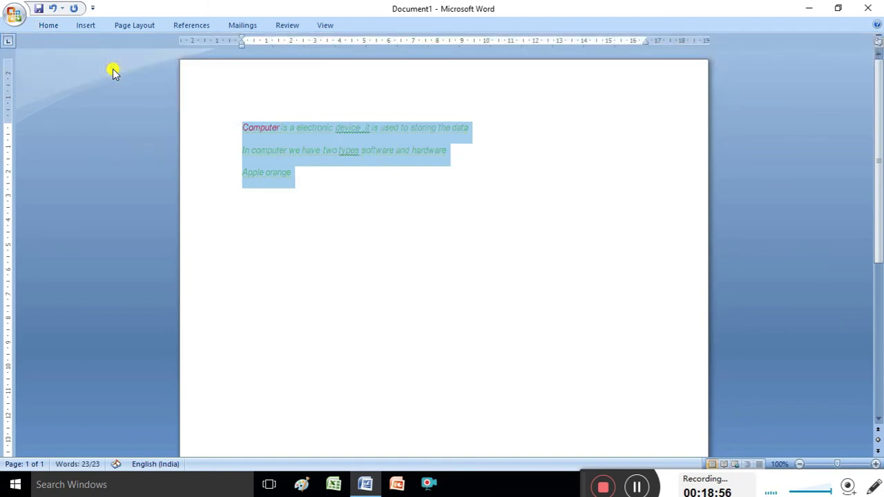
# Remove the underline from all three selected lines of text
pyautogui.click(89, 27)
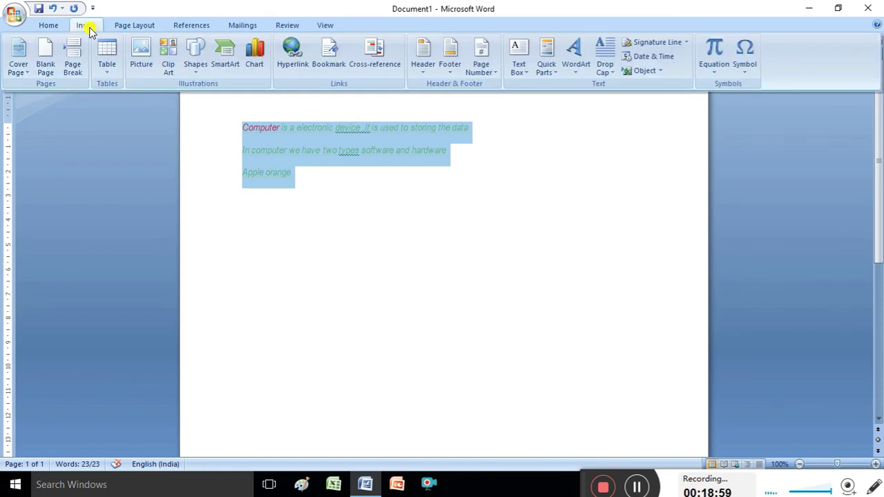
pyautogui.click(49, 25)
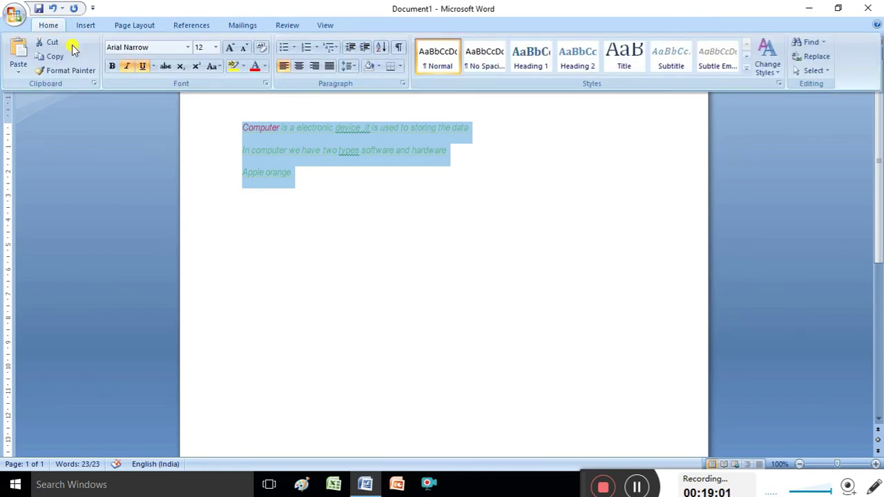
pyautogui.click(141, 69)
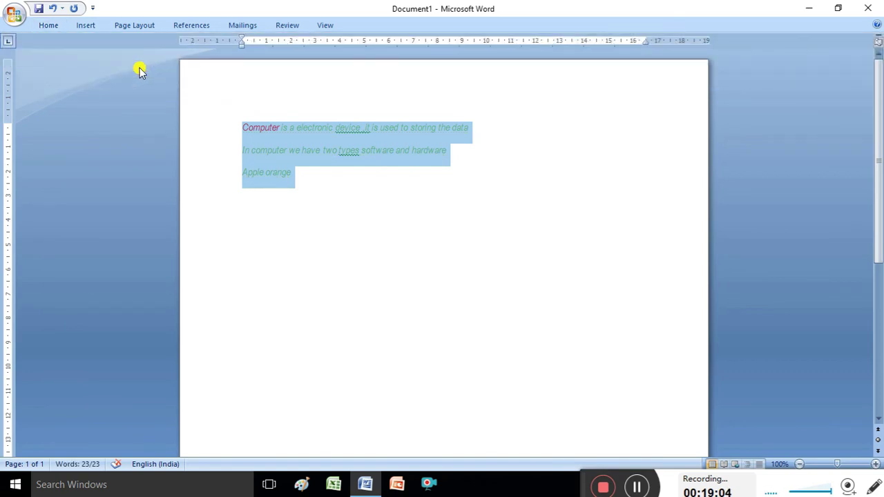
# Highlight all three lines of text in turquoise and deselect them
pyautogui.click(48, 26)
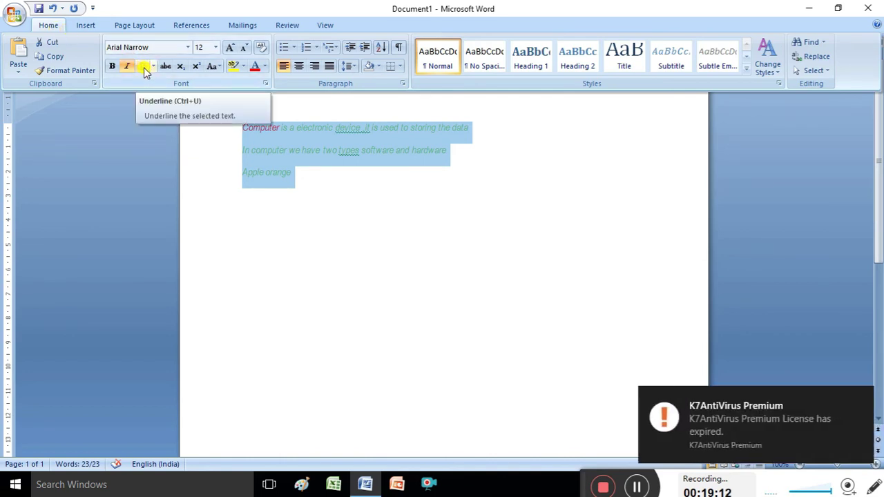
pyautogui.click(244, 66)
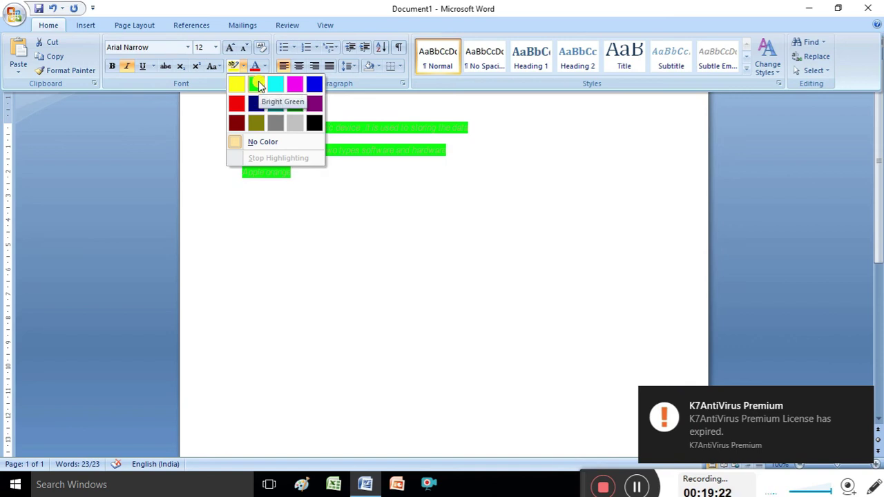
pyautogui.click(278, 83)
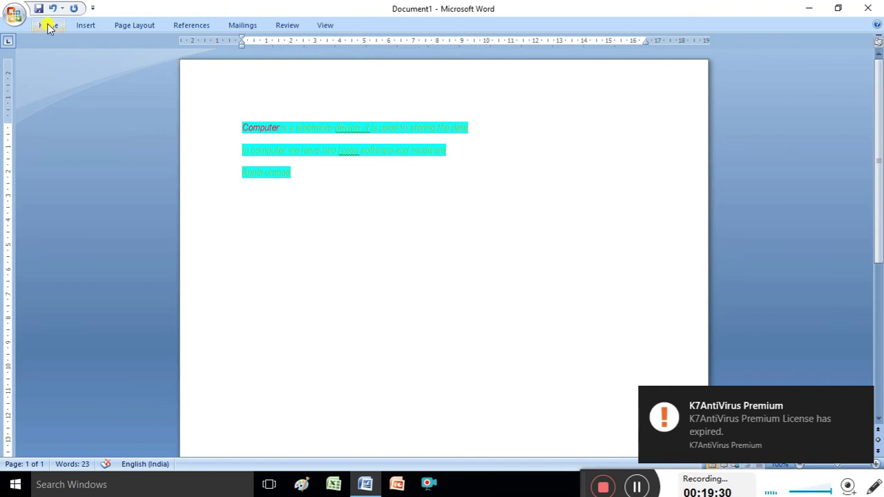
pyautogui.click(48, 26)
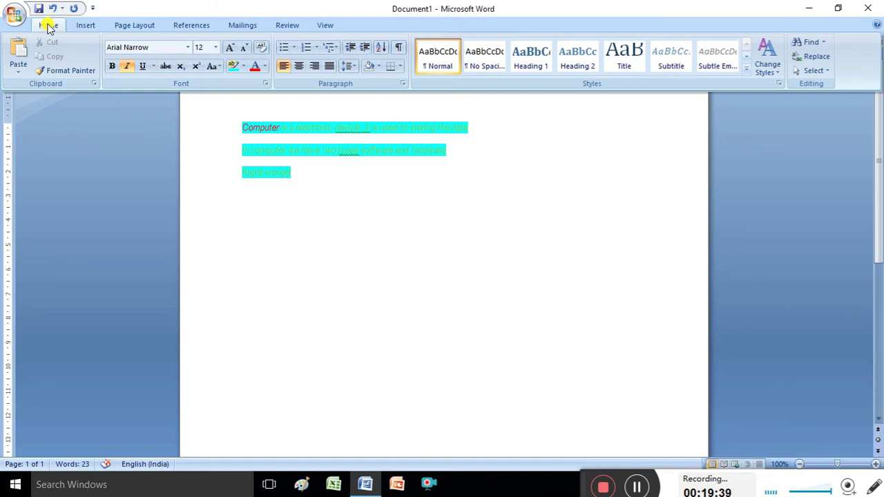
pyautogui.click(314, 183)
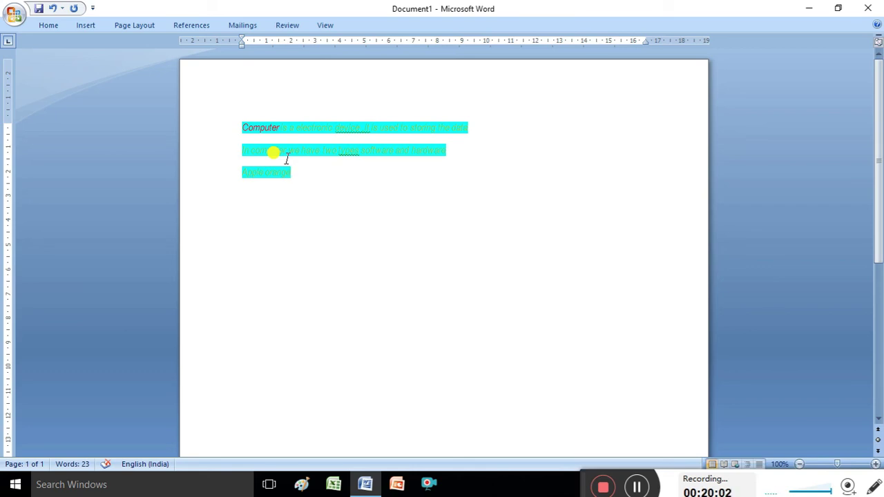
# Save the document in the Documents folder as a Word Document named "computer"
pyautogui.click(14, 19)
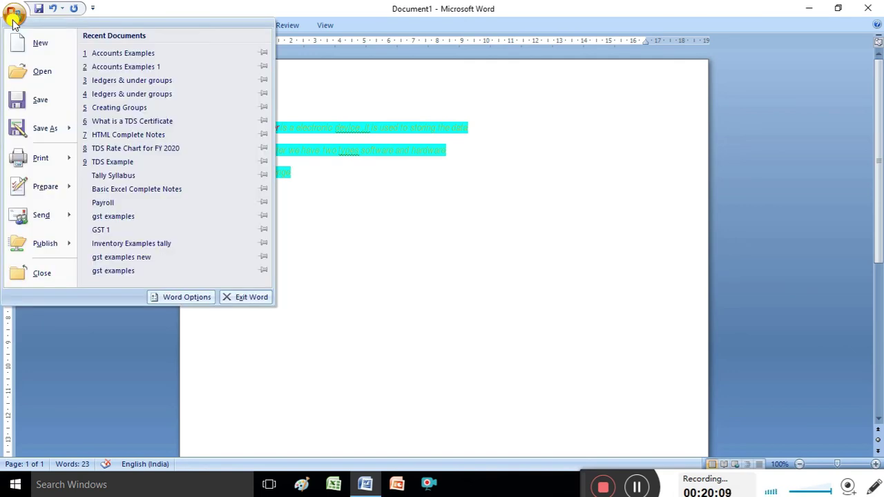
pyautogui.click(31, 100)
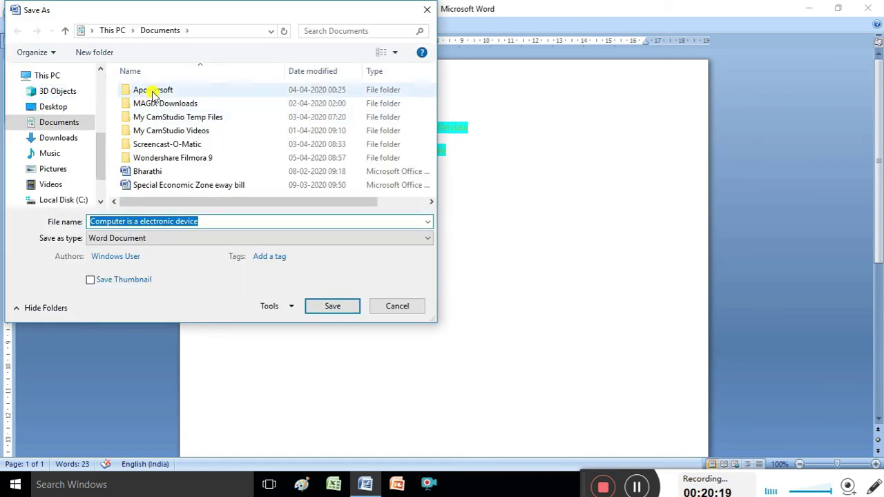
pyautogui.click(82, 124)
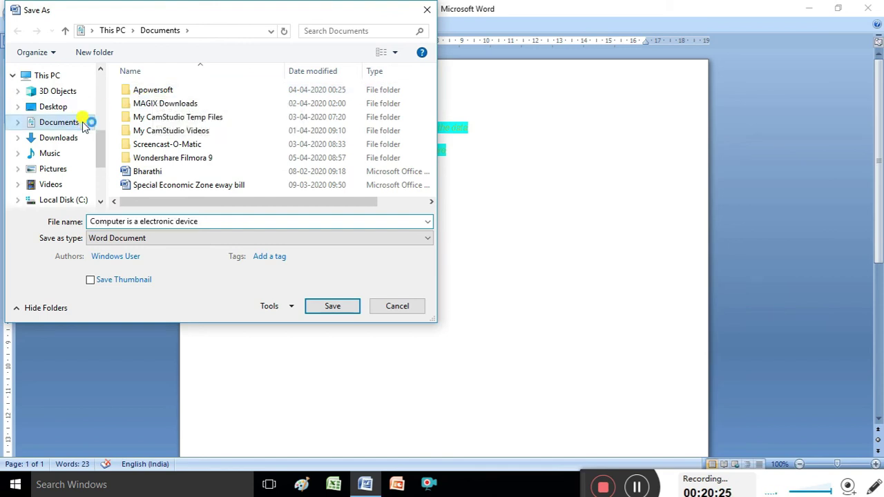
pyautogui.doubleClick(207, 221)
pyautogui.press('BackSpace')
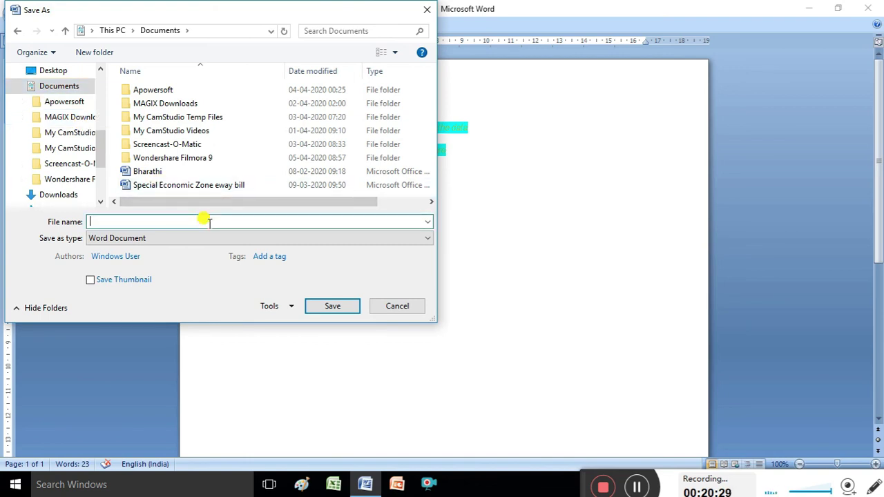
pyautogui.write('comp')
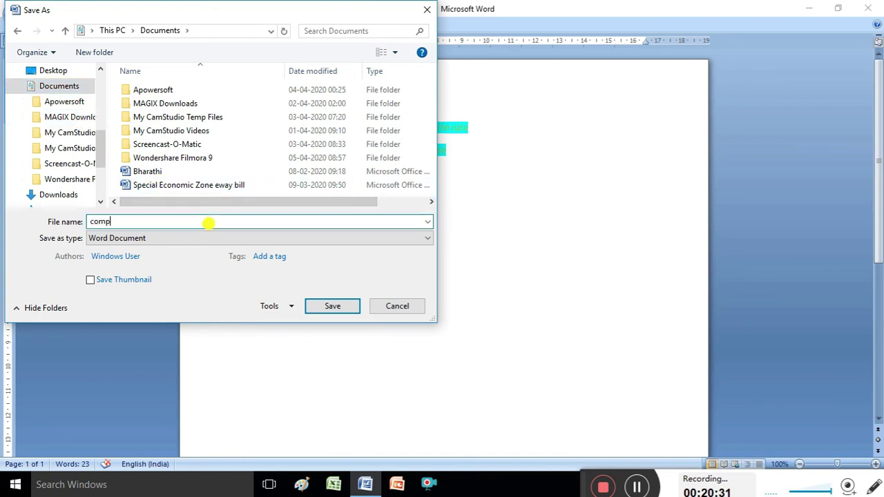
pyautogui.write('uter')
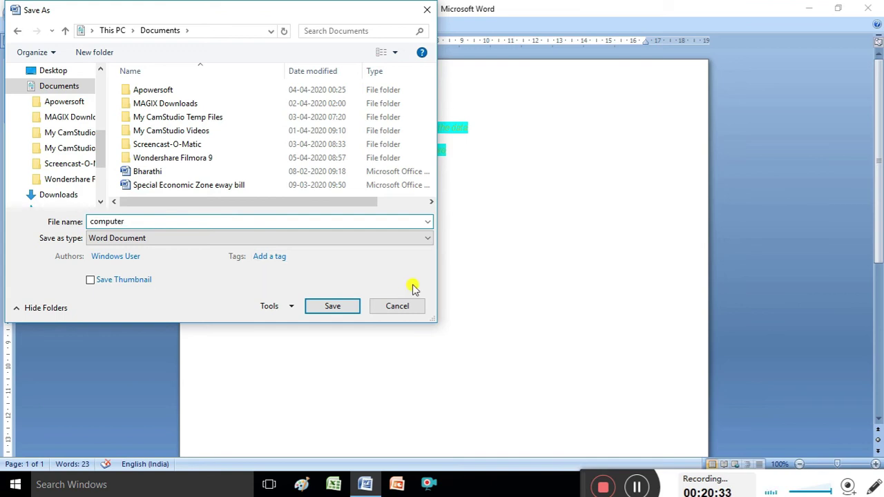
pyautogui.click(334, 306)
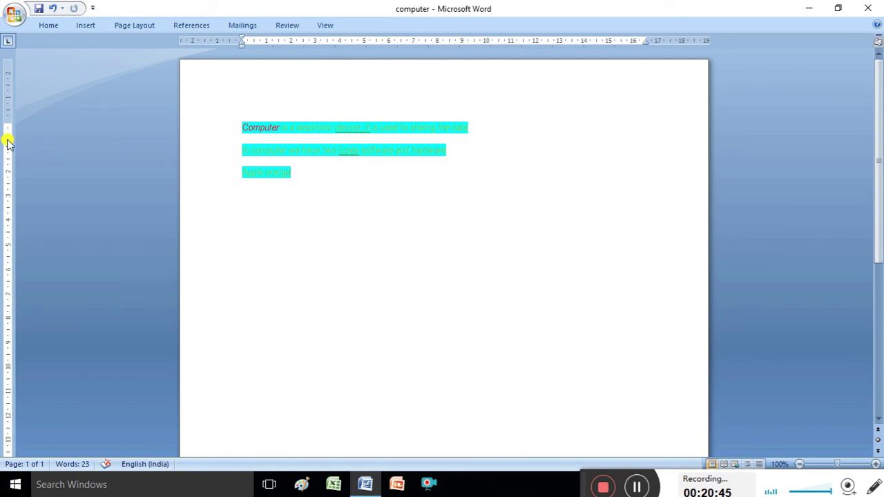
# Create a new blank document
pyautogui.click(15, 14)
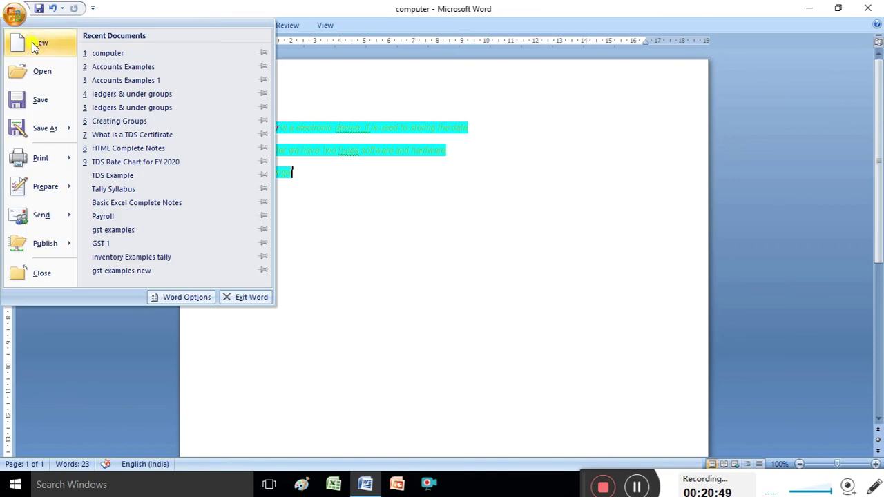
pyautogui.click(32, 42)
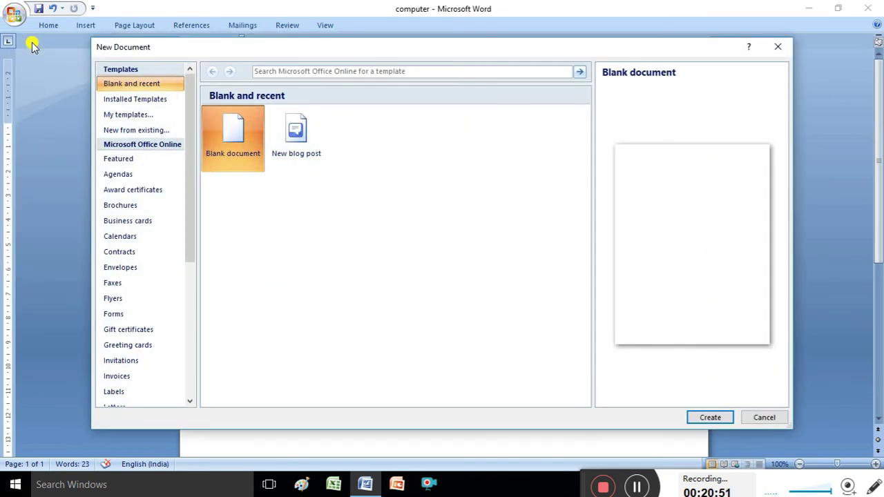
pyautogui.doubleClick(244, 129)
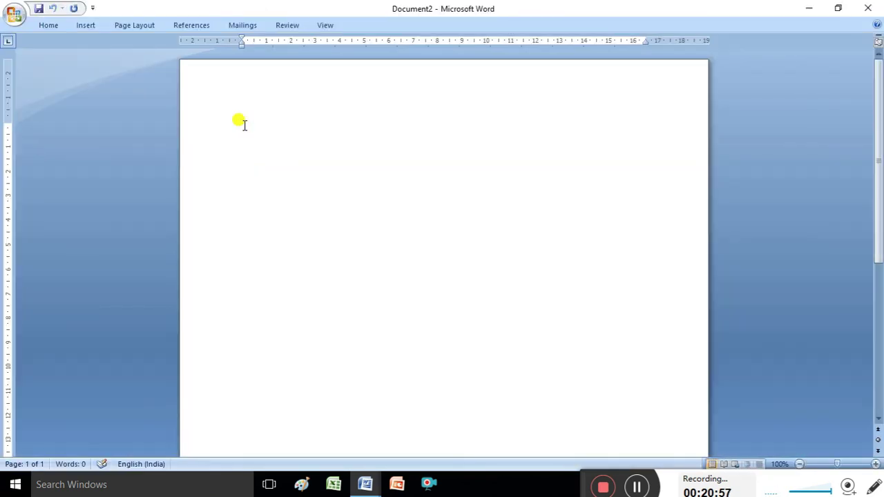
pyautogui.click(15, 18)
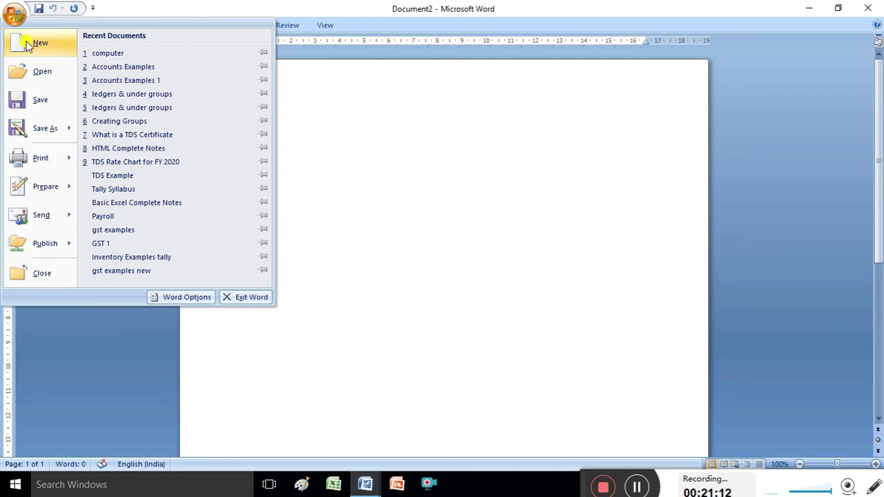
pyautogui.click(408, 153)
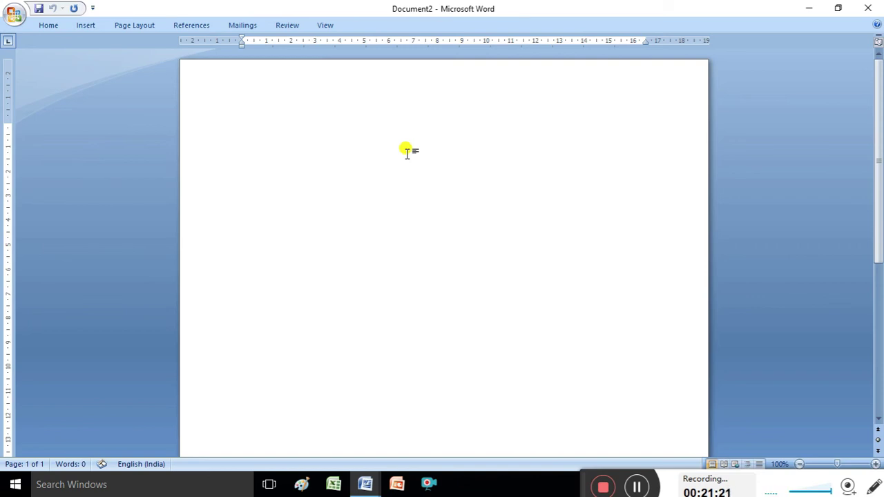
# Open the saved document "computer" from the Documents folder
pyautogui.click(16, 15)
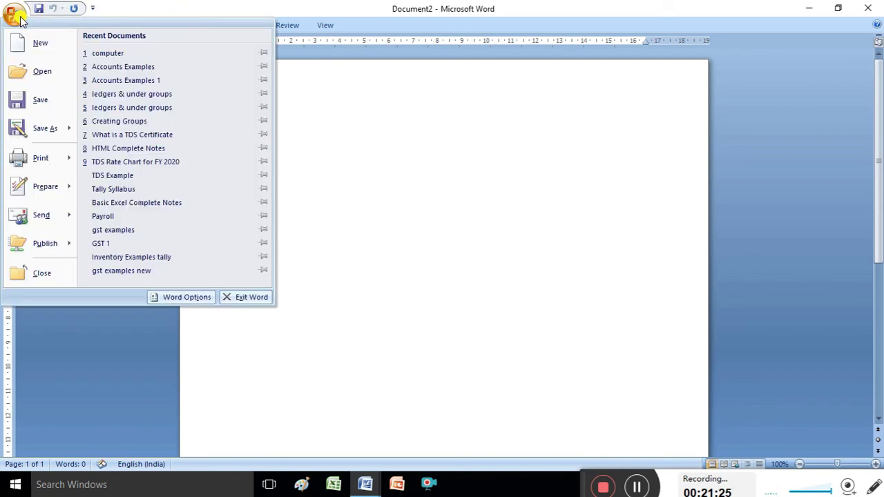
pyautogui.click(38, 76)
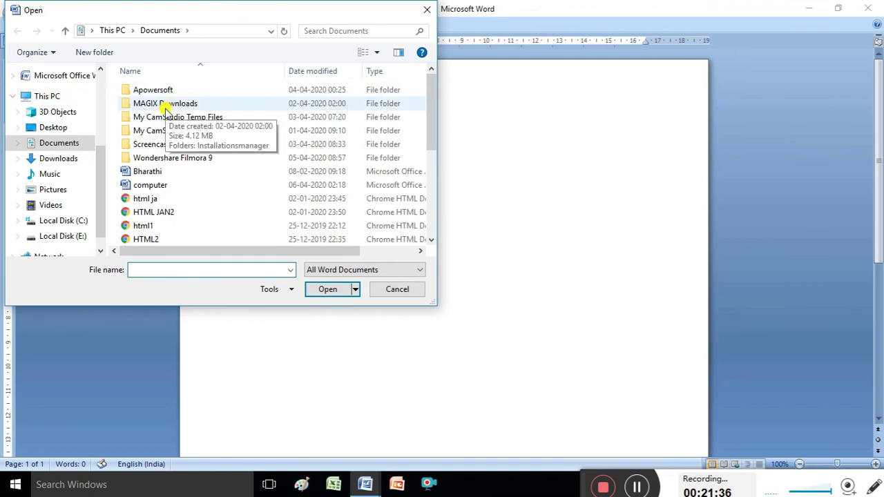
pyautogui.click(164, 186)
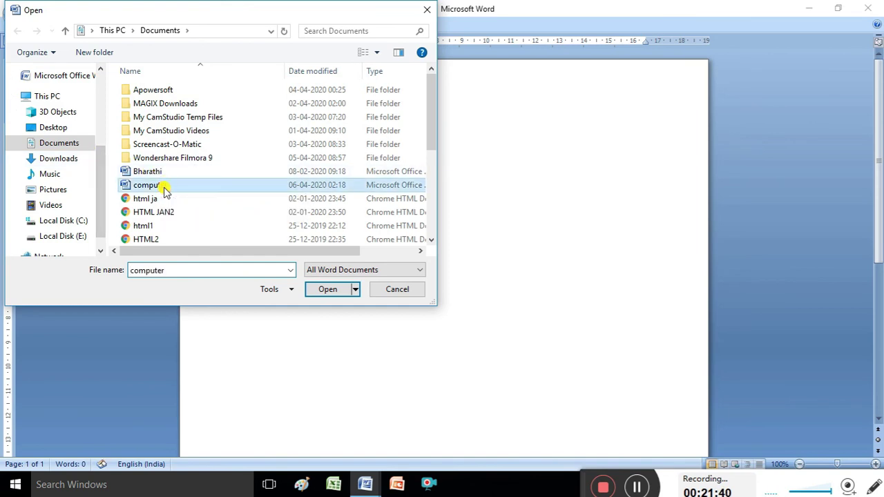
pyautogui.click(328, 290)
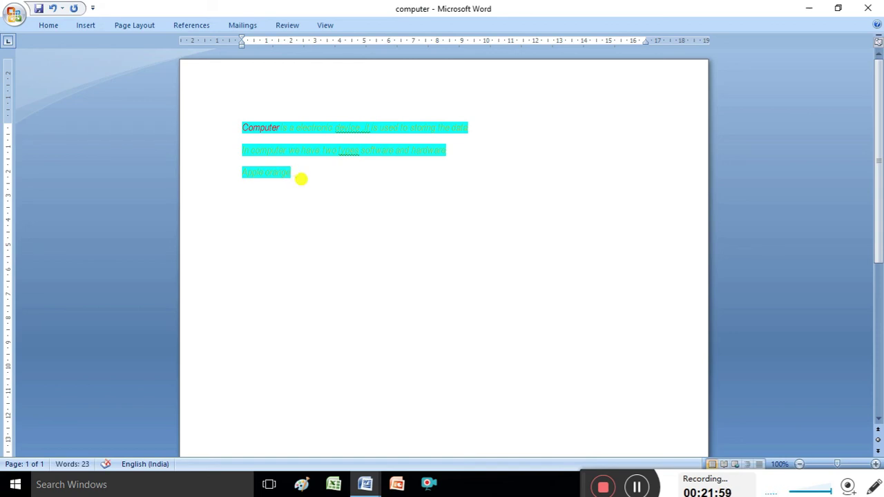
# Add the text "aghdsggsfjdfjhdjhddjhfjdhfhk" after the third line and save the document under its existing name
pyautogui.write('eghdsggsfjdfjh')
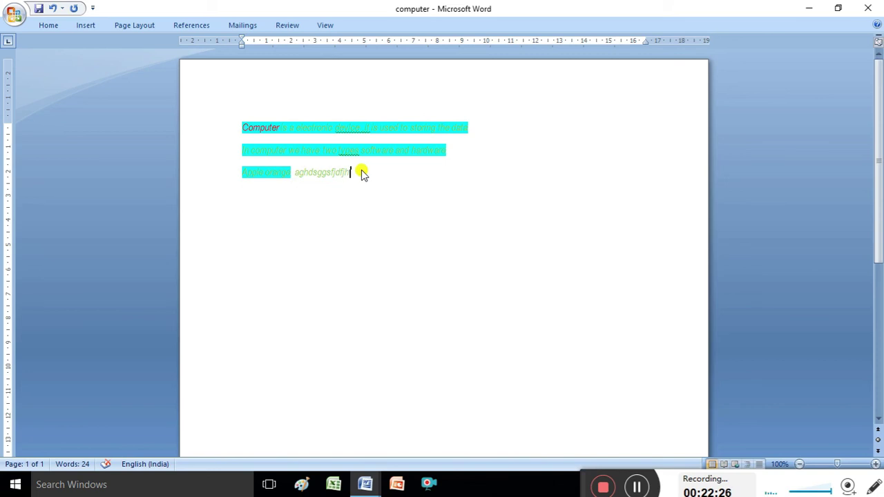
pyautogui.write('djdfjhf')
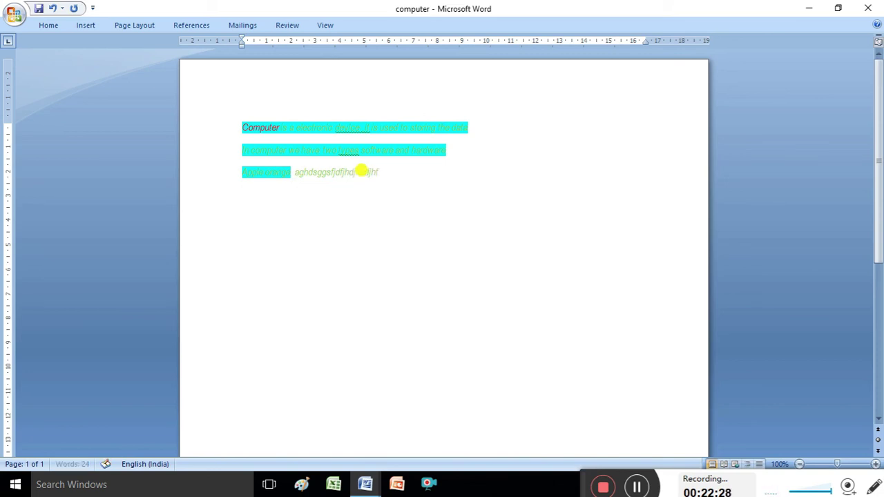
pyautogui.write('jdhfhh')
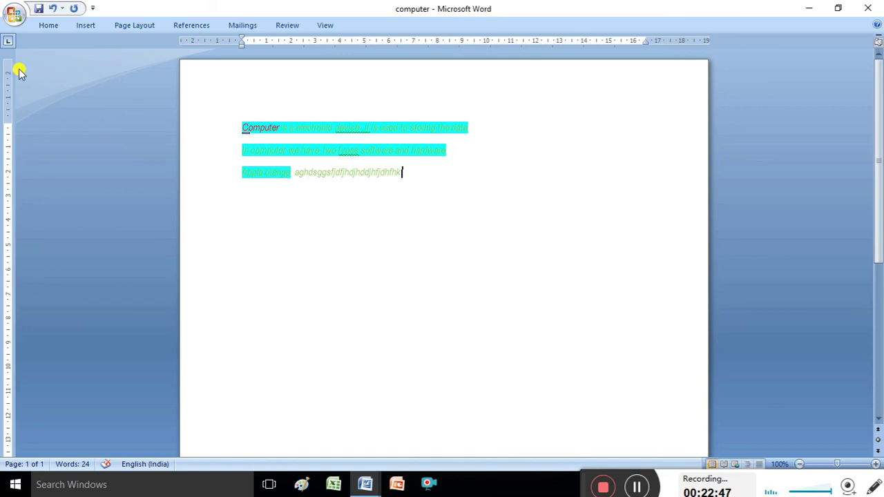
pyautogui.click(12, 17)
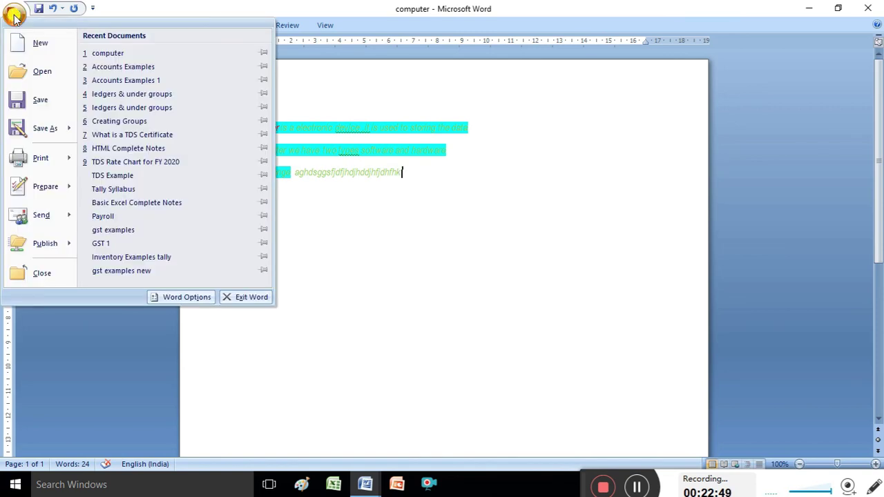
pyautogui.click(39, 103)
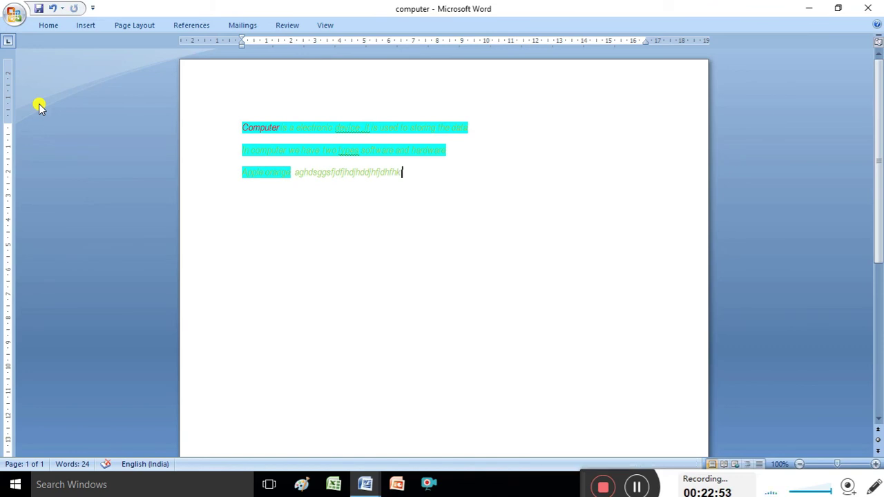
# Save a copy of the document in the Documents folder as a Word Document named "computer2"
pyautogui.click(16, 14)
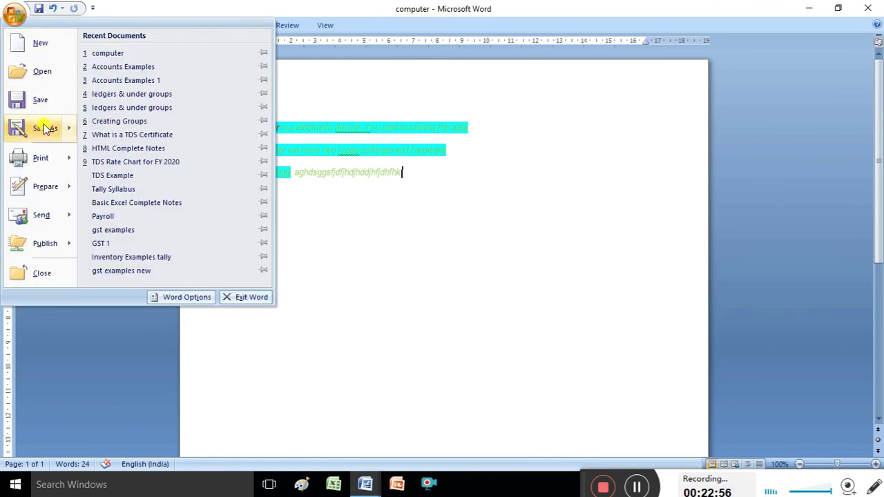
pyautogui.moveTo(46, 131)
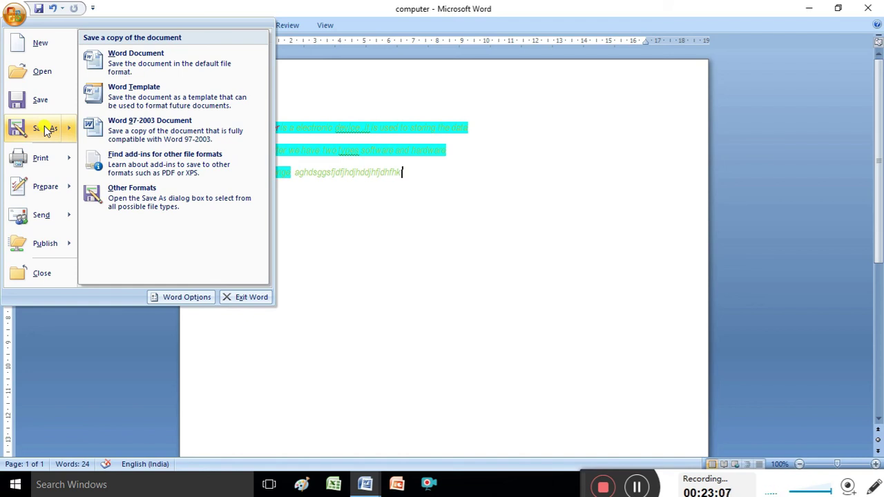
pyautogui.press('Escape')
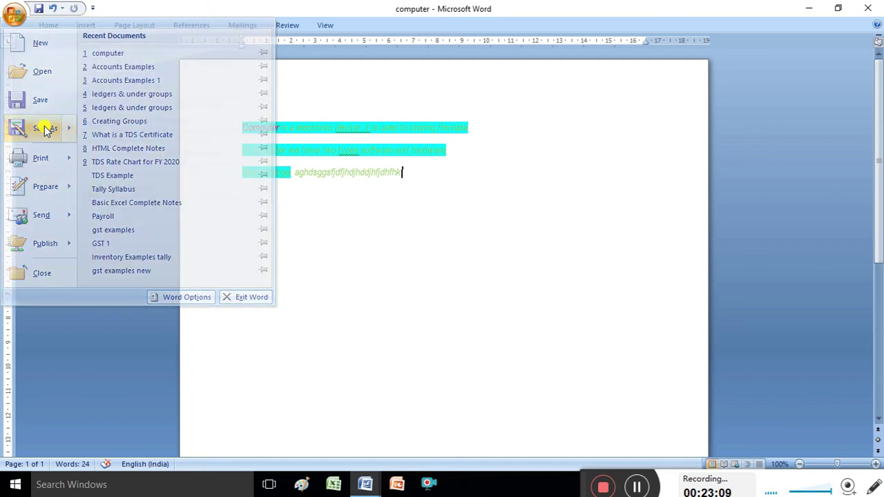
pyautogui.press('Escape')
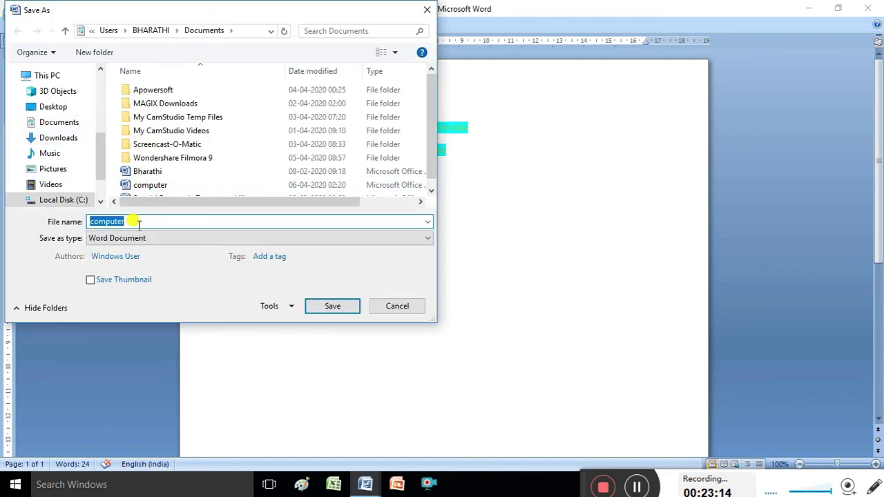
pyautogui.click(137, 222)
pyautogui.write('2')
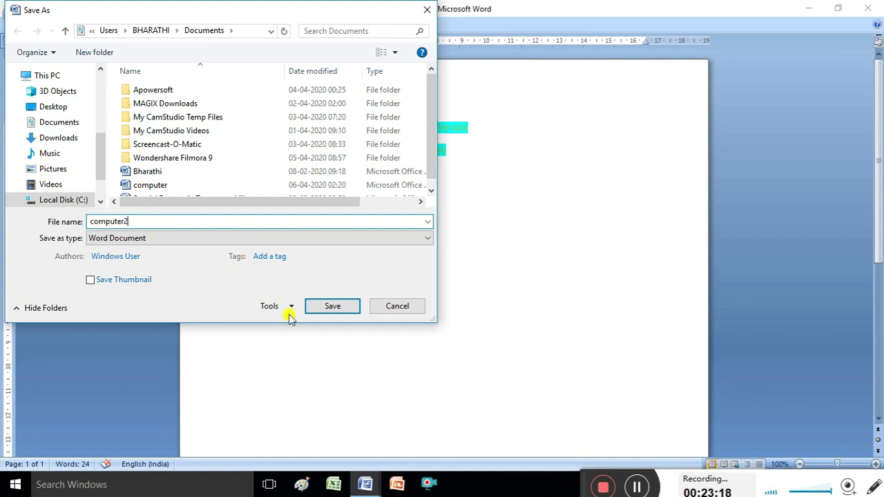
pyautogui.click(312, 307)
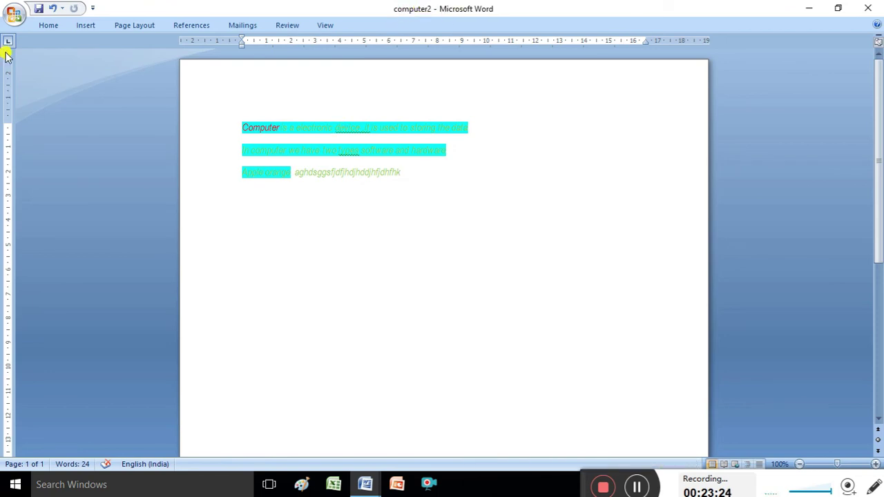
# Open the print settings for the document and restrict the page range to page 7
pyautogui.click(12, 16)
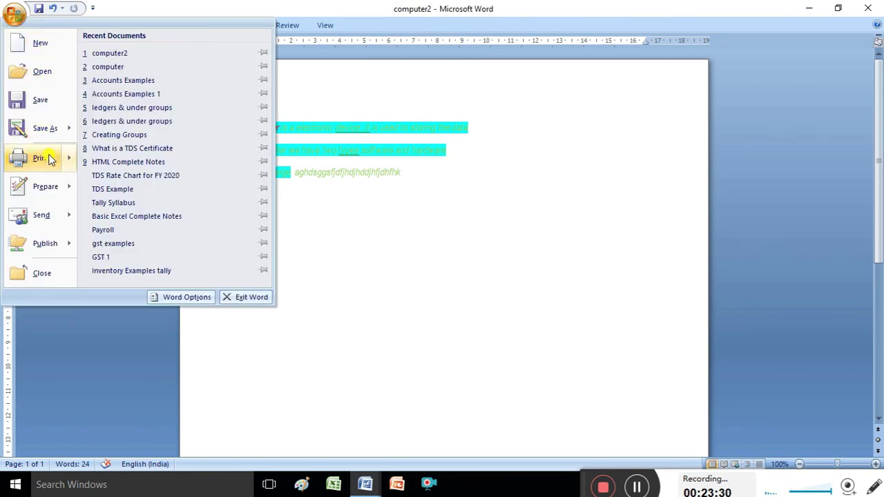
pyautogui.moveTo(49, 159)
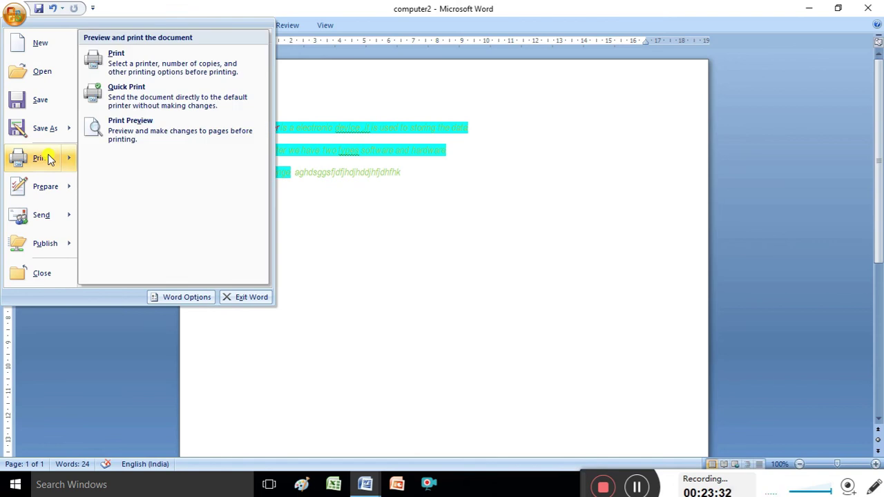
pyautogui.click(46, 156)
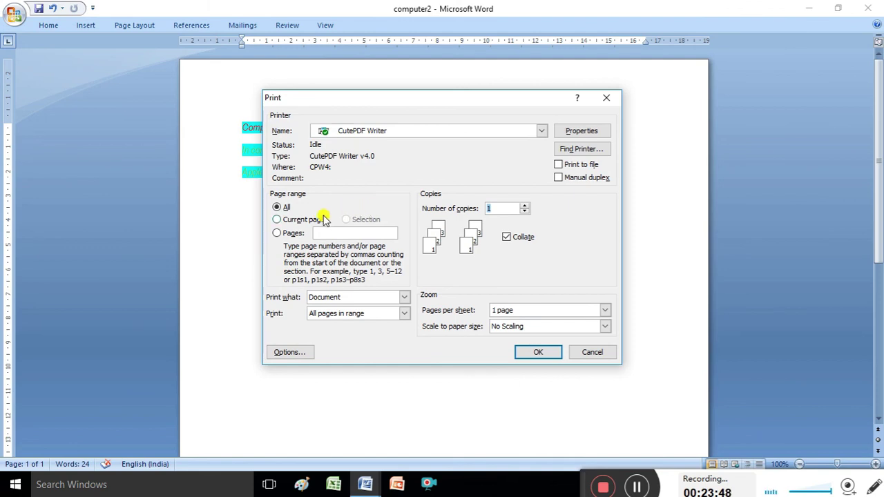
pyautogui.click(279, 220)
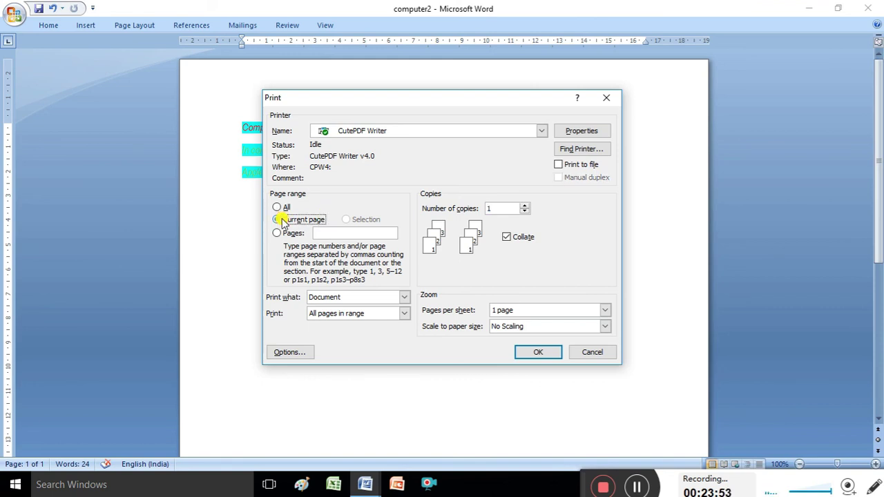
pyautogui.click(279, 207)
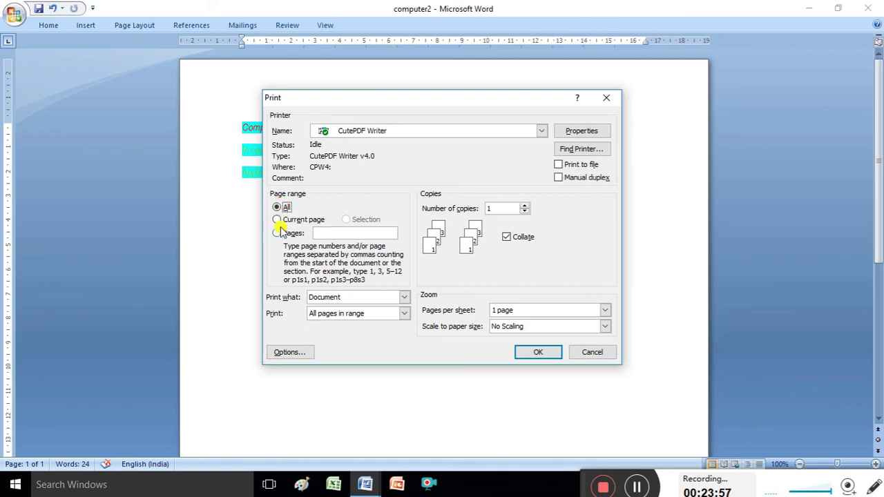
pyautogui.click(281, 220)
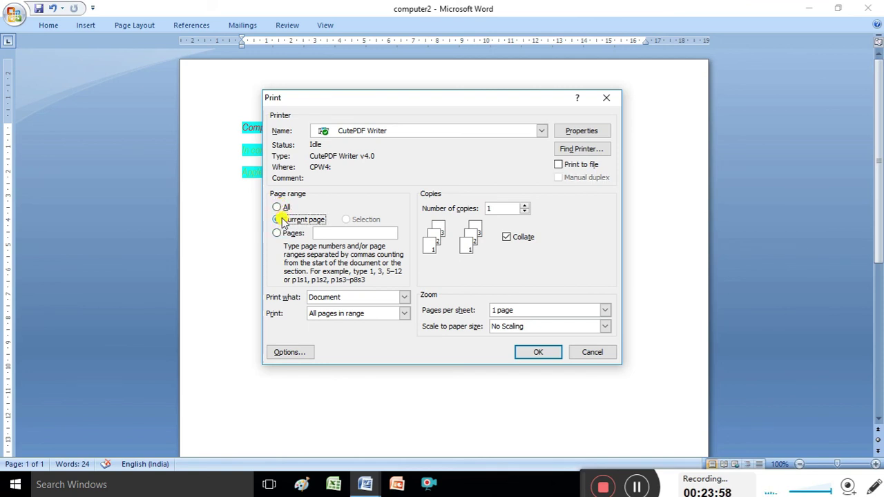
pyautogui.click(337, 233)
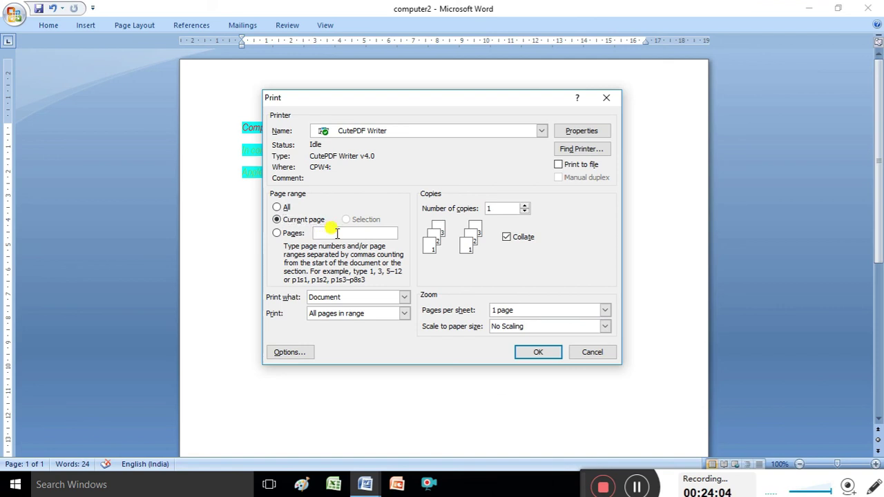
pyautogui.write('7')
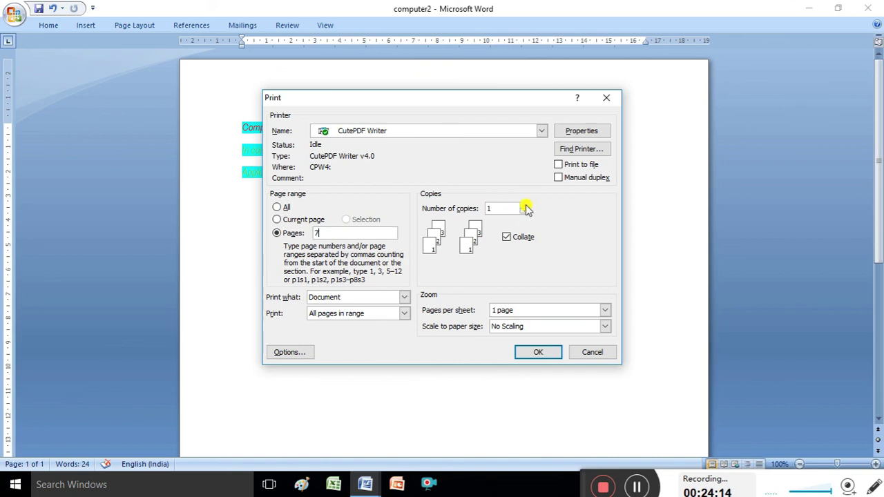
# Raise the number of copies and bring it back down to 1
pyautogui.click(525, 206)
pyautogui.click(525, 205)
pyautogui.click(525, 205)
pyautogui.click(525, 212)
pyautogui.click(525, 212)
pyautogui.click(525, 212)
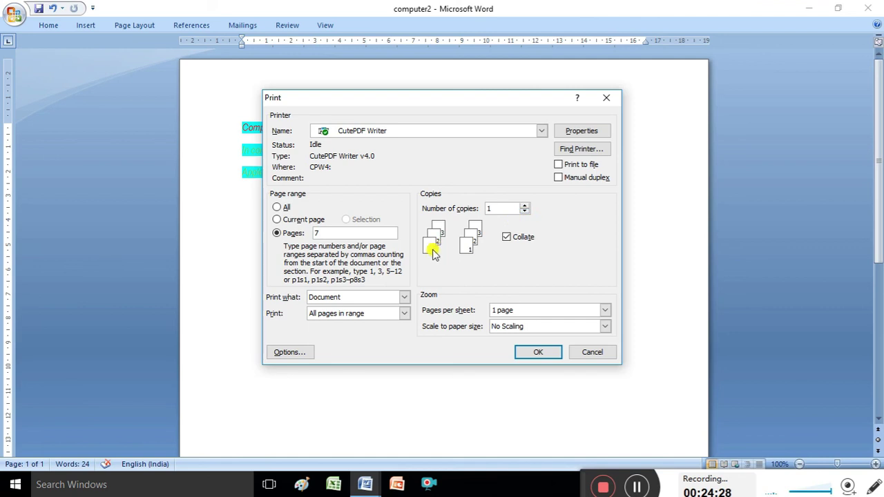
# Choose to print the Document with all pages in range and 1 page per sheet
pyautogui.click(404, 298)
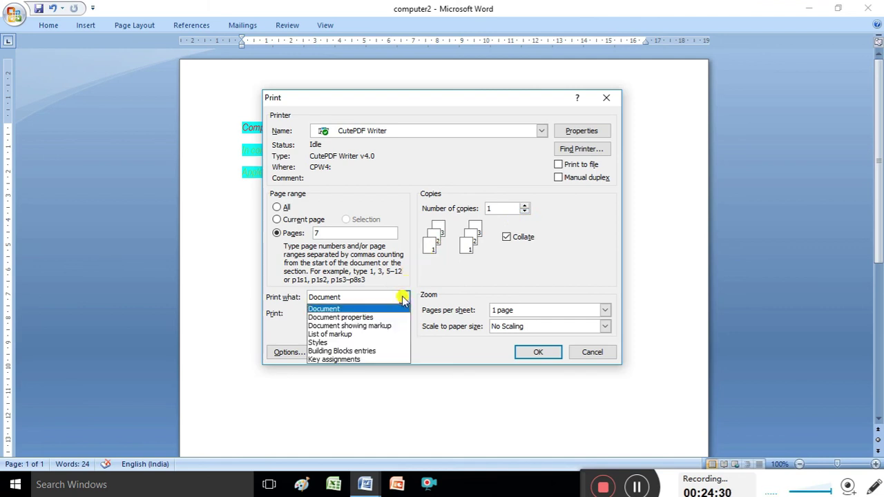
pyautogui.click(387, 309)
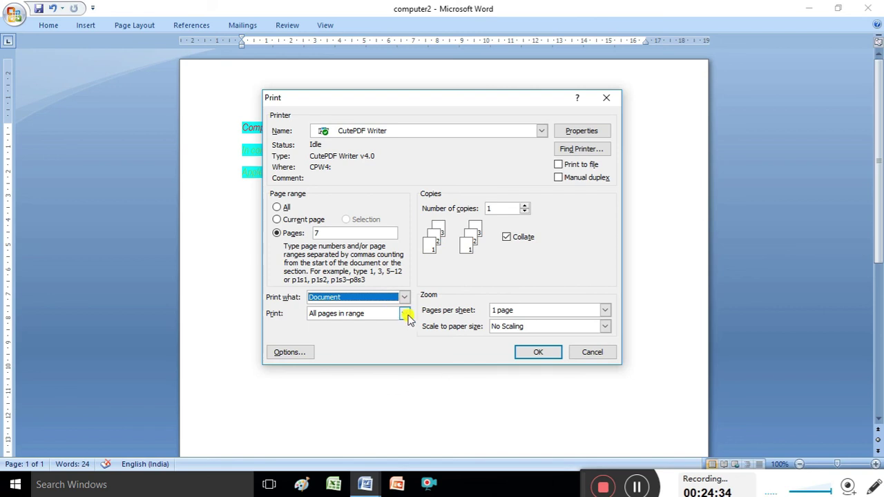
pyautogui.click(407, 316)
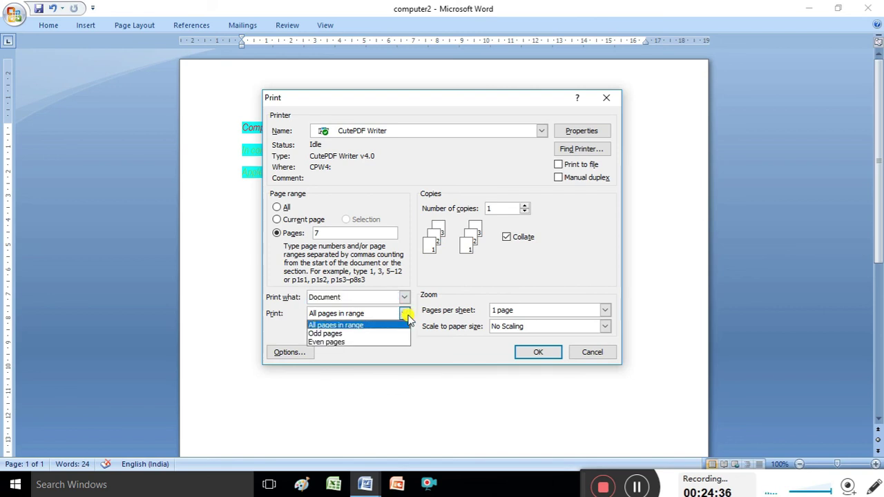
pyautogui.click(376, 327)
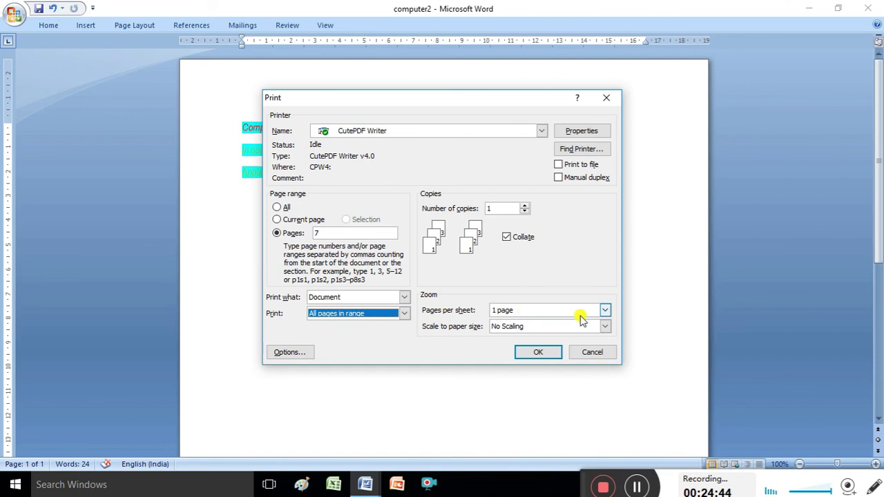
pyautogui.click(605, 313)
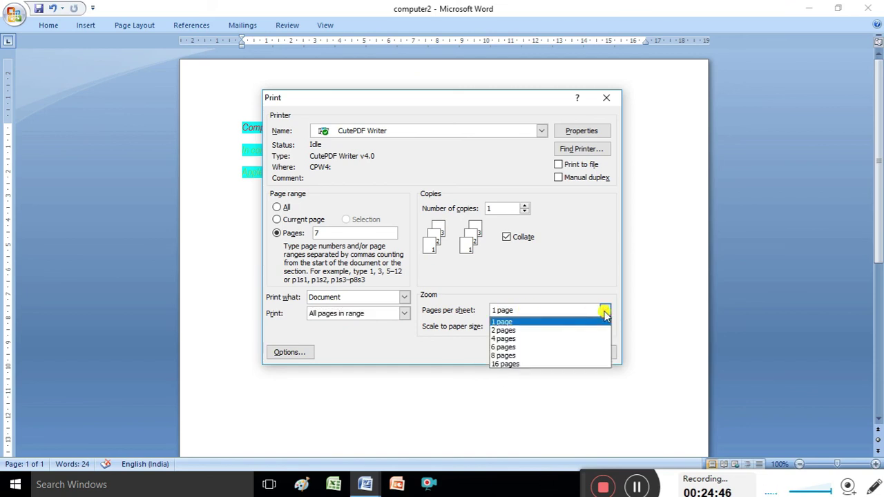
pyautogui.click(549, 322)
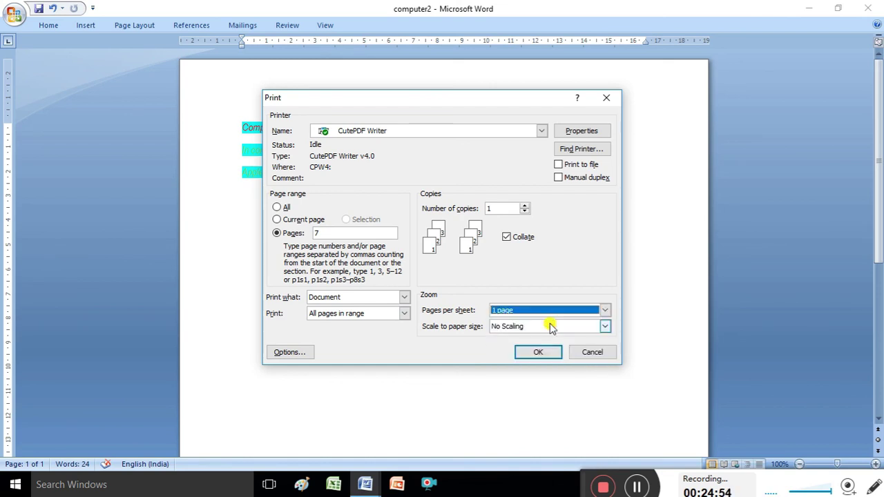
# Scale the output to Letter paper, print to CutePDF Writer and dismiss the PDF file window
pyautogui.click(605, 327)
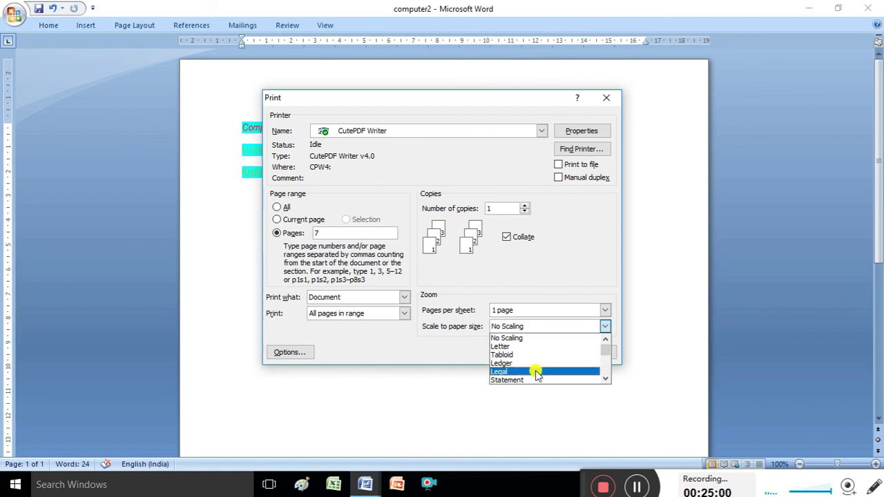
pyautogui.click(546, 346)
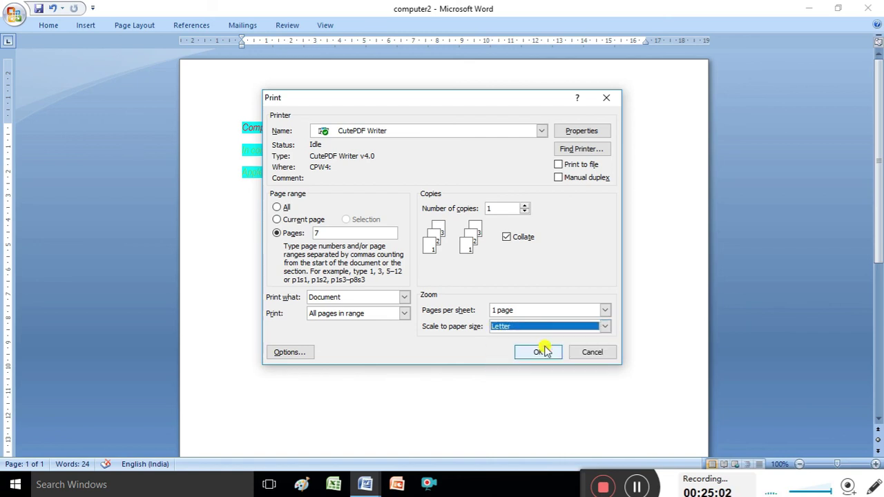
pyautogui.click(542, 352)
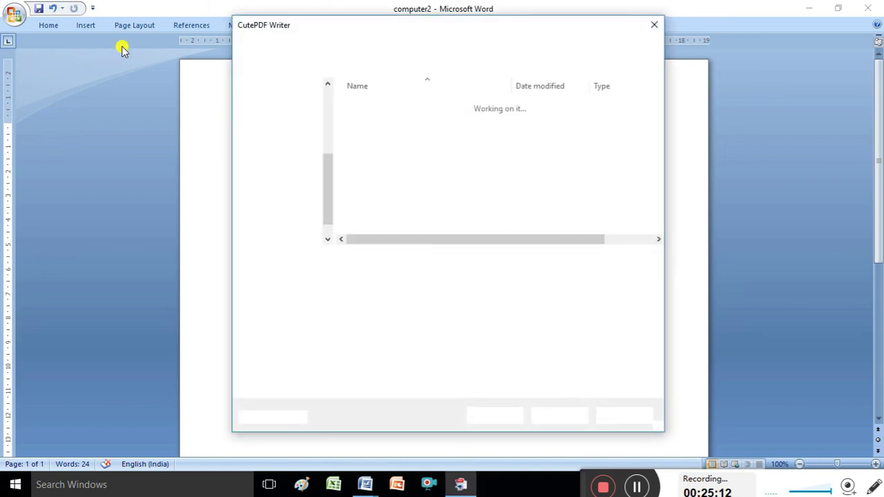
pyautogui.click(655, 26)
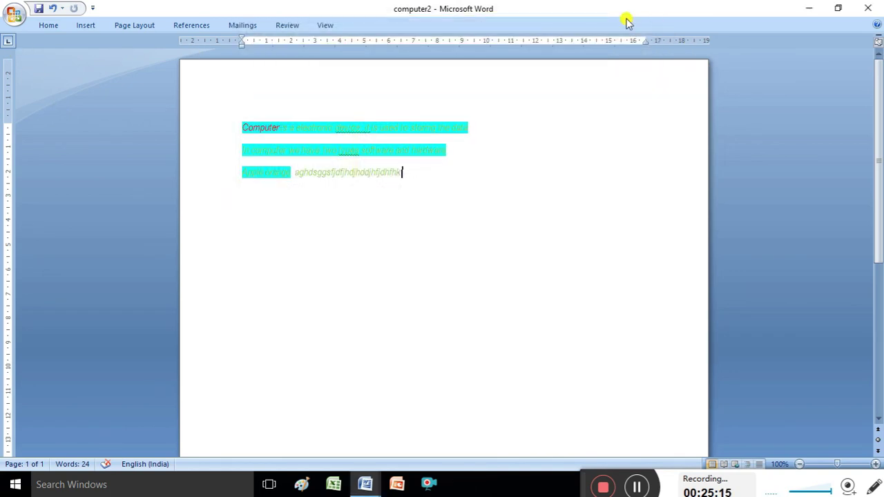
# Close the document "computer2" while keeping the program open
pyautogui.click(14, 15)
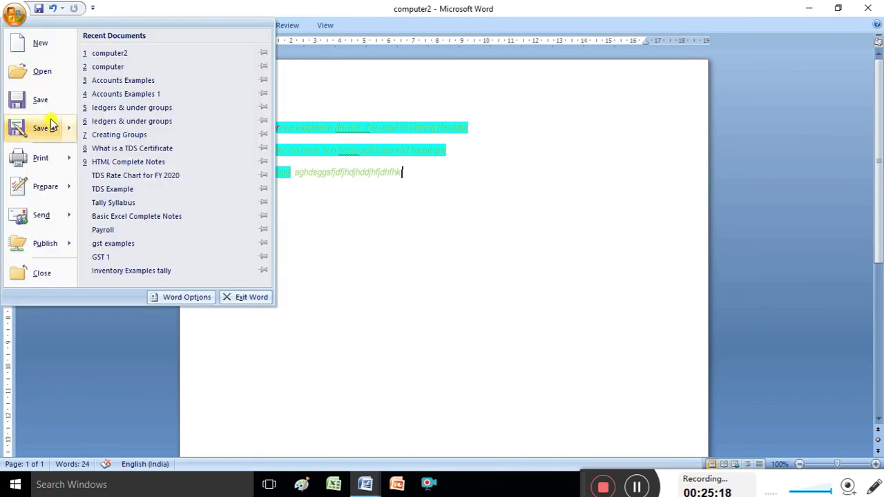
pyautogui.moveTo(67, 162)
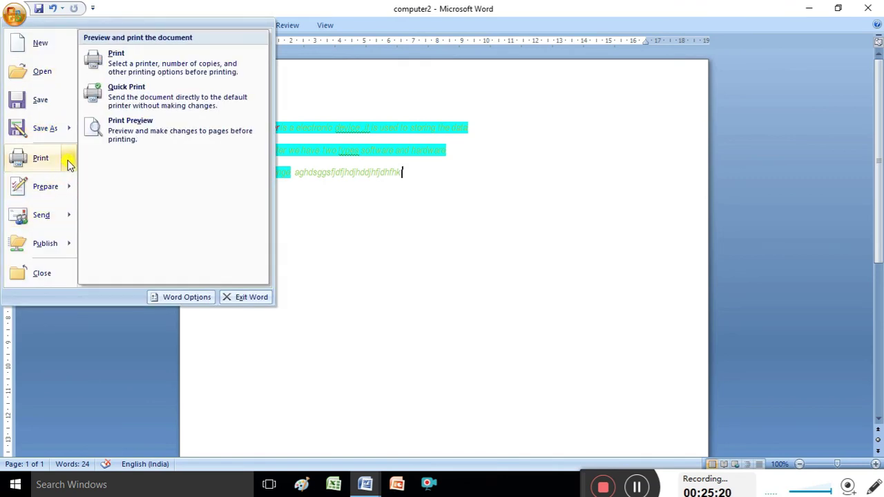
pyautogui.click(44, 275)
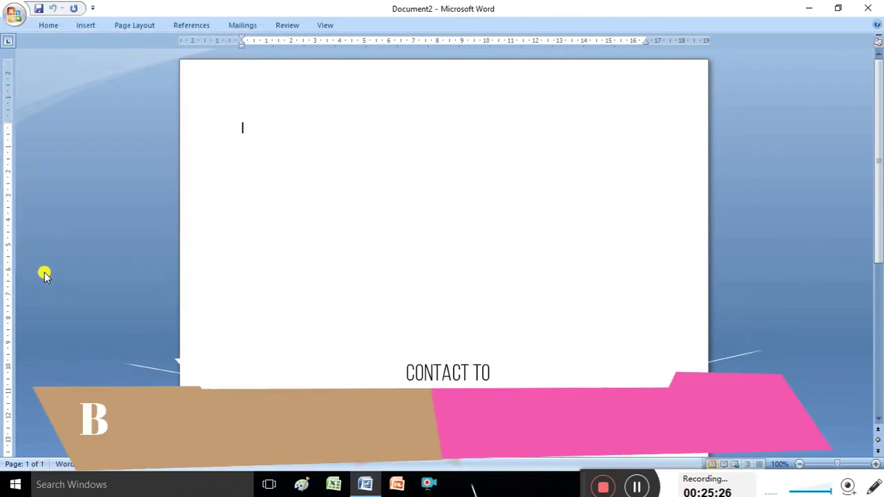